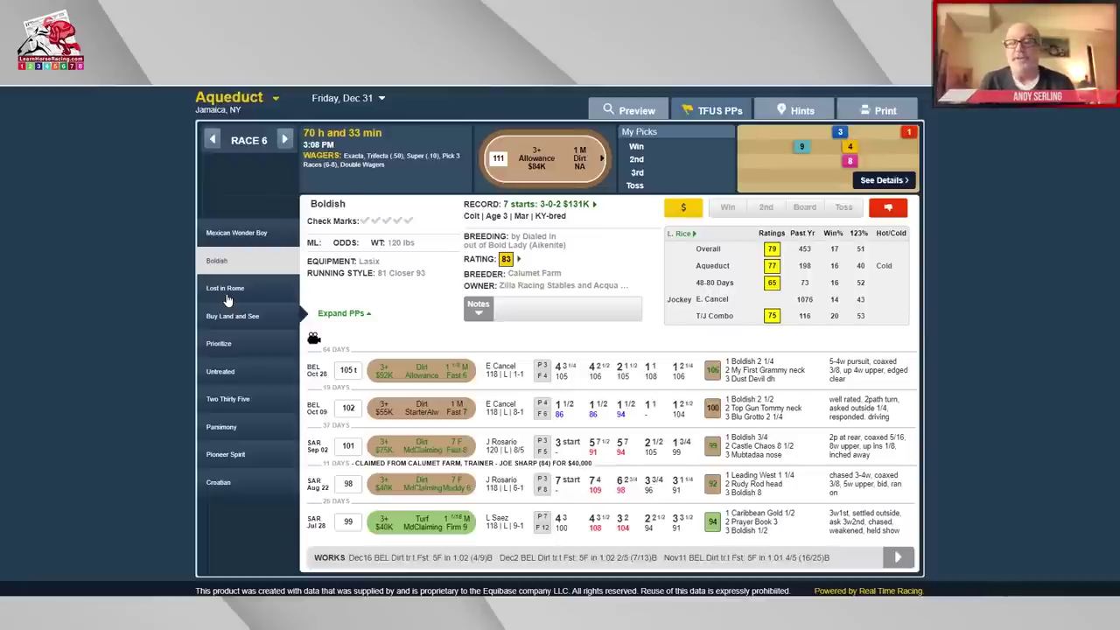
Review the Race 6 past performances of Lost in Rome, Buy Land and See, Prioritize, Untreated and Two Thirty Five.
click(226, 298)
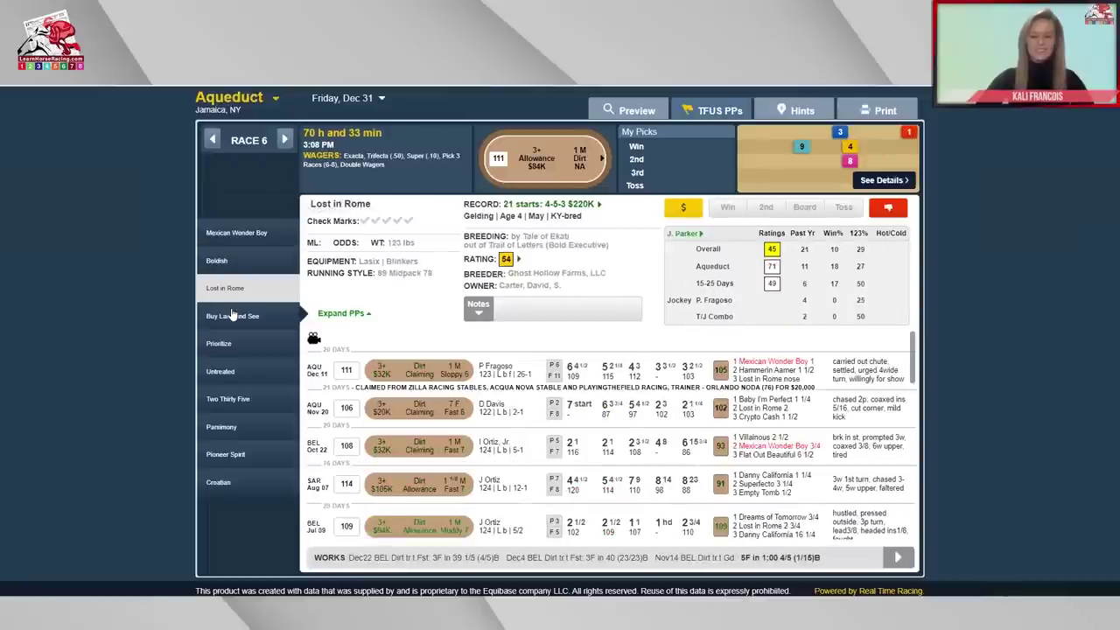
click(244, 323)
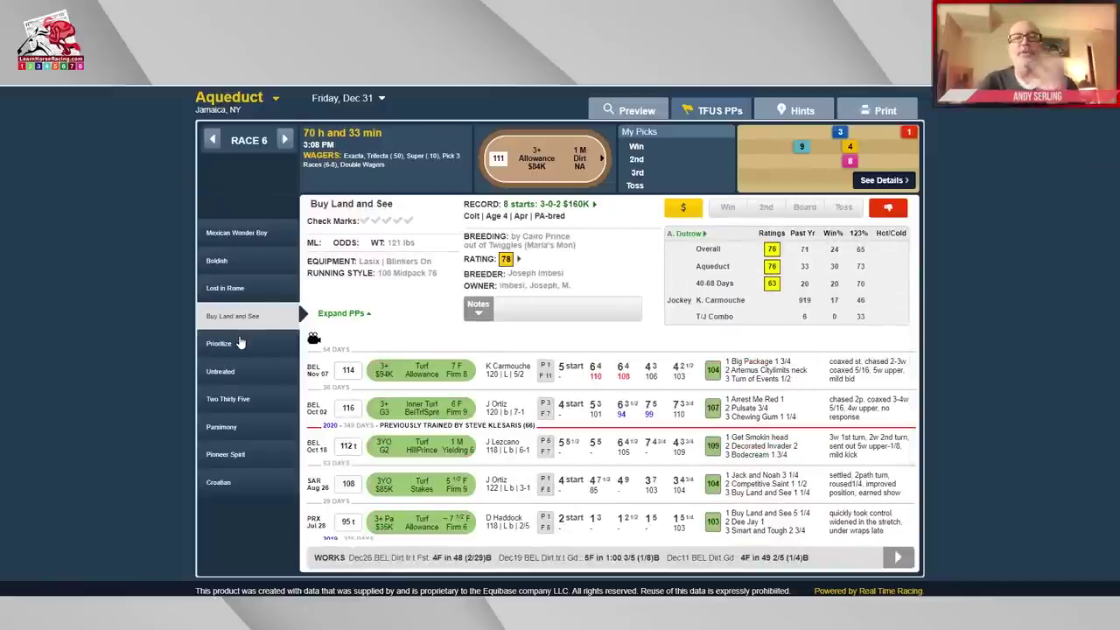
click(240, 343)
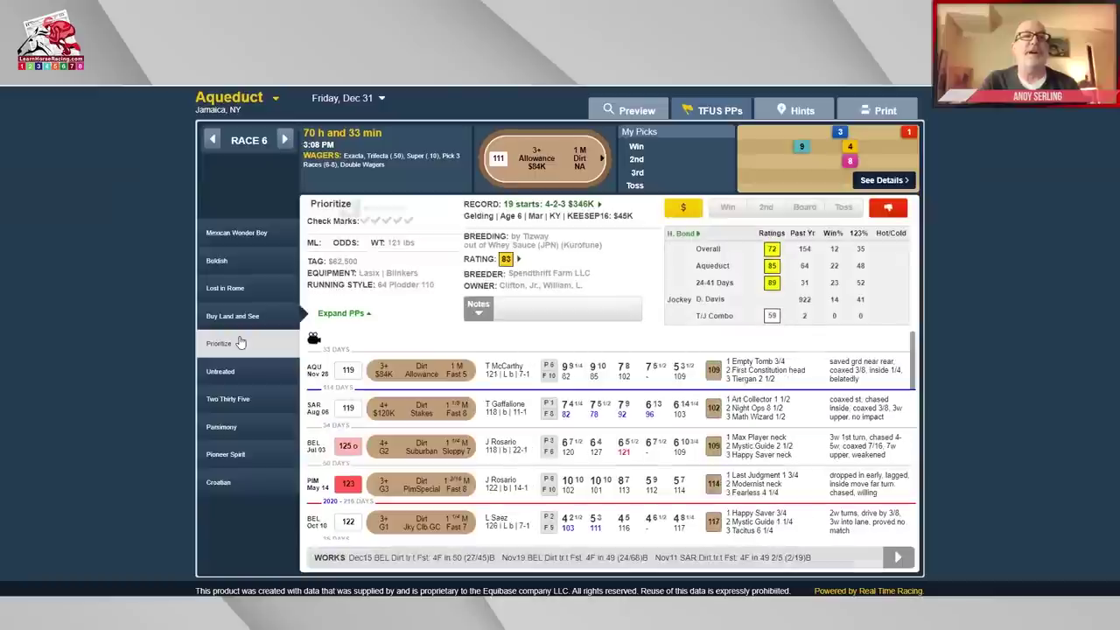
click(254, 382)
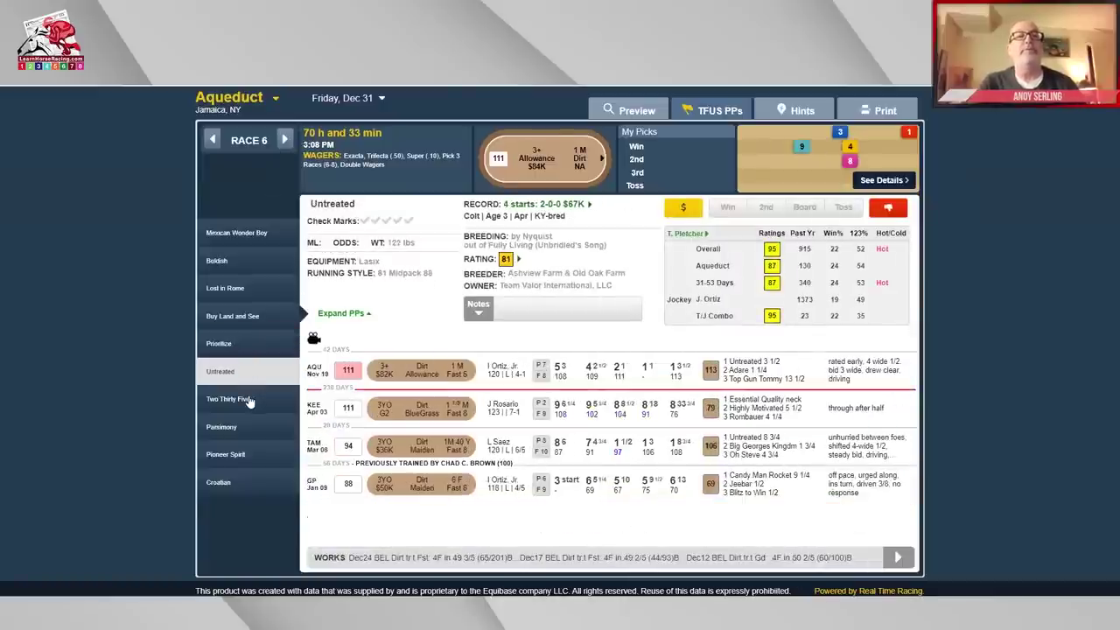
click(249, 399)
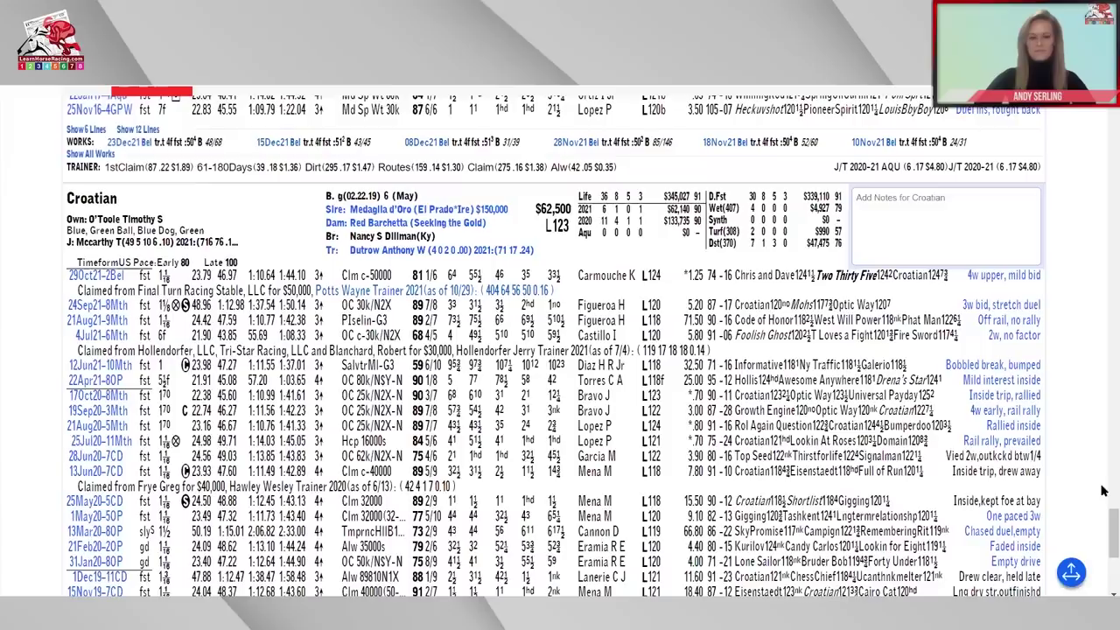
Open the trainer's record from Mexican Wonder Boy's past performances.
scroll(1104, 351, up, 1)
drag(1113, 530, 1105, 125)
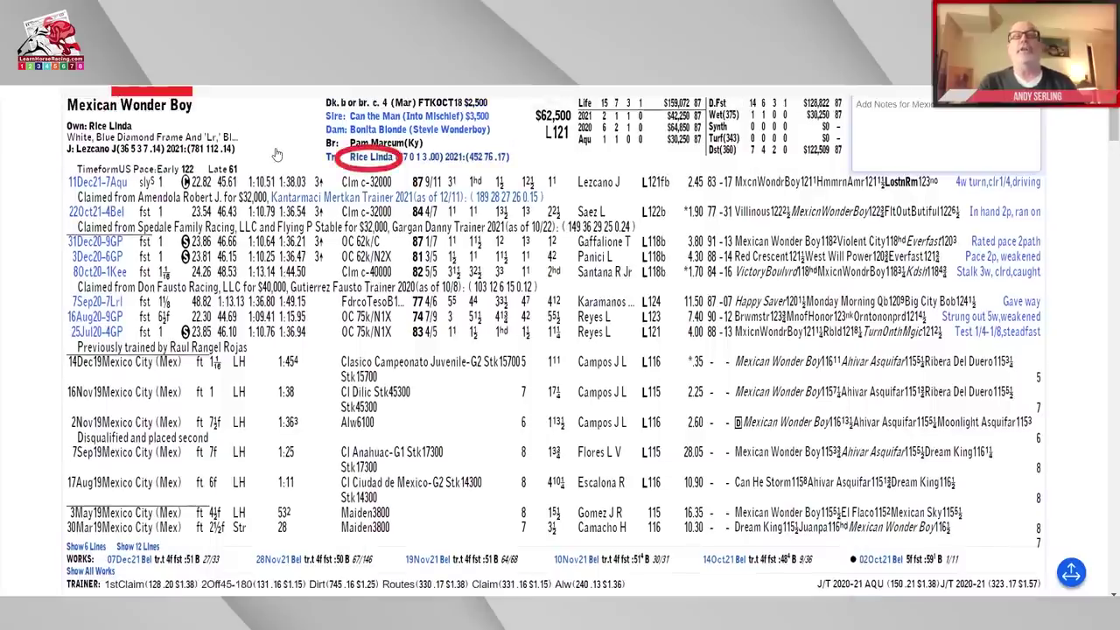
click(375, 158)
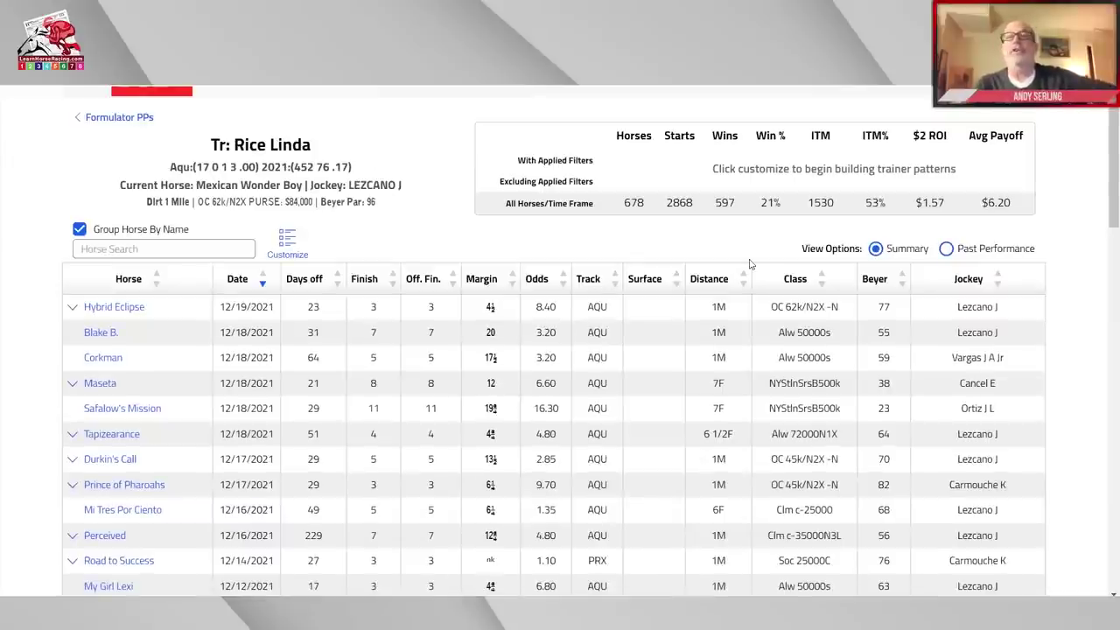
scroll(1103, 166, down, 1)
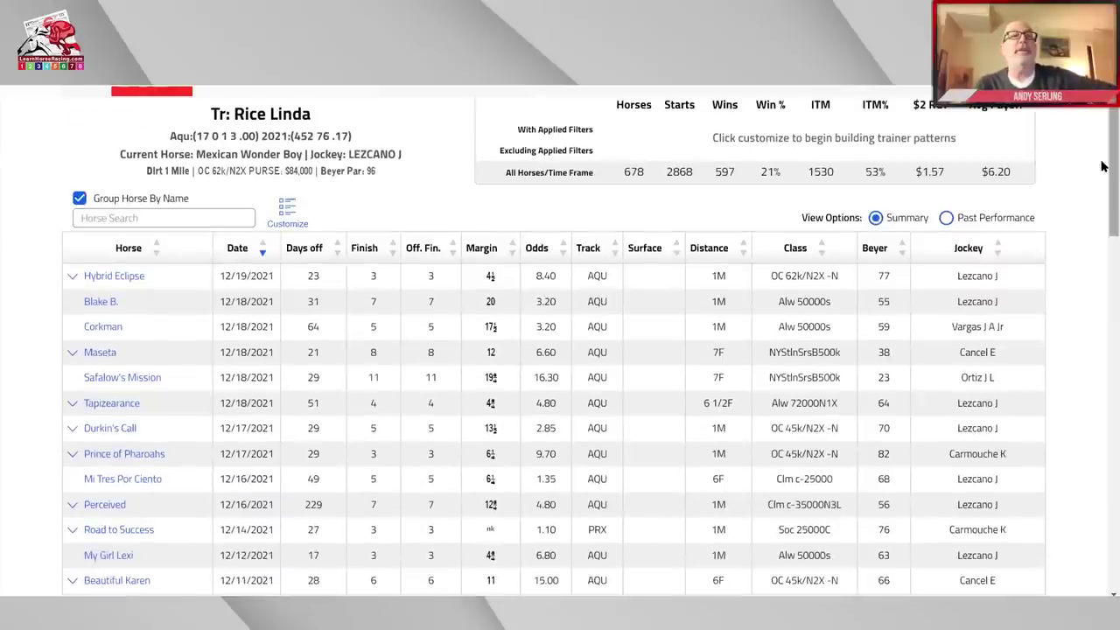
Bring up the trainer record's customize options and restrict the surface filter to Dirt.
click(80, 199)
click(80, 200)
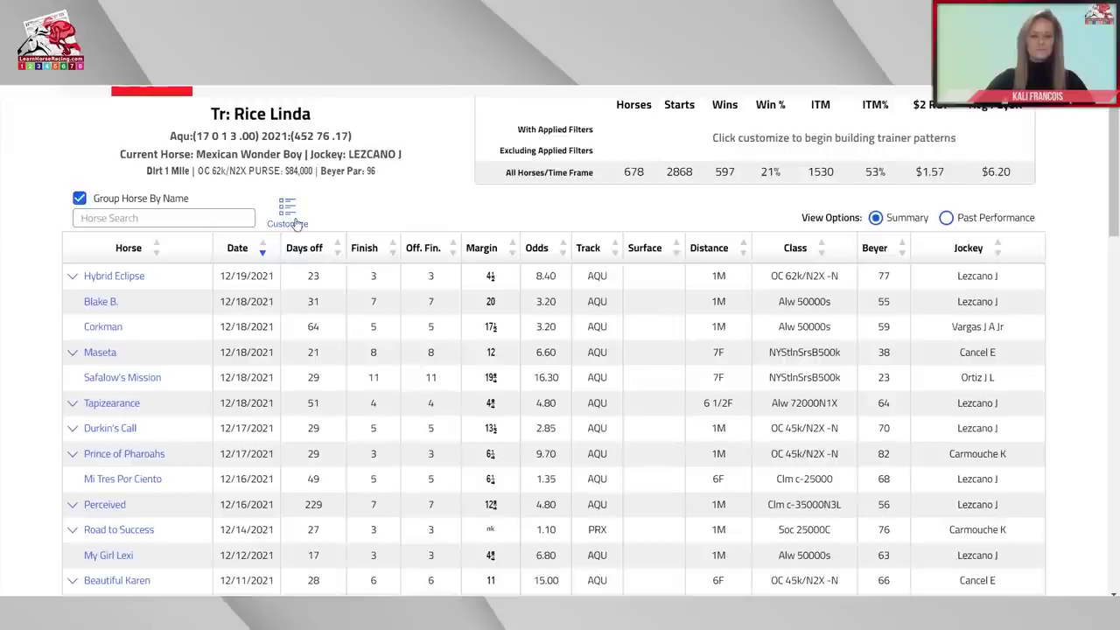
click(288, 208)
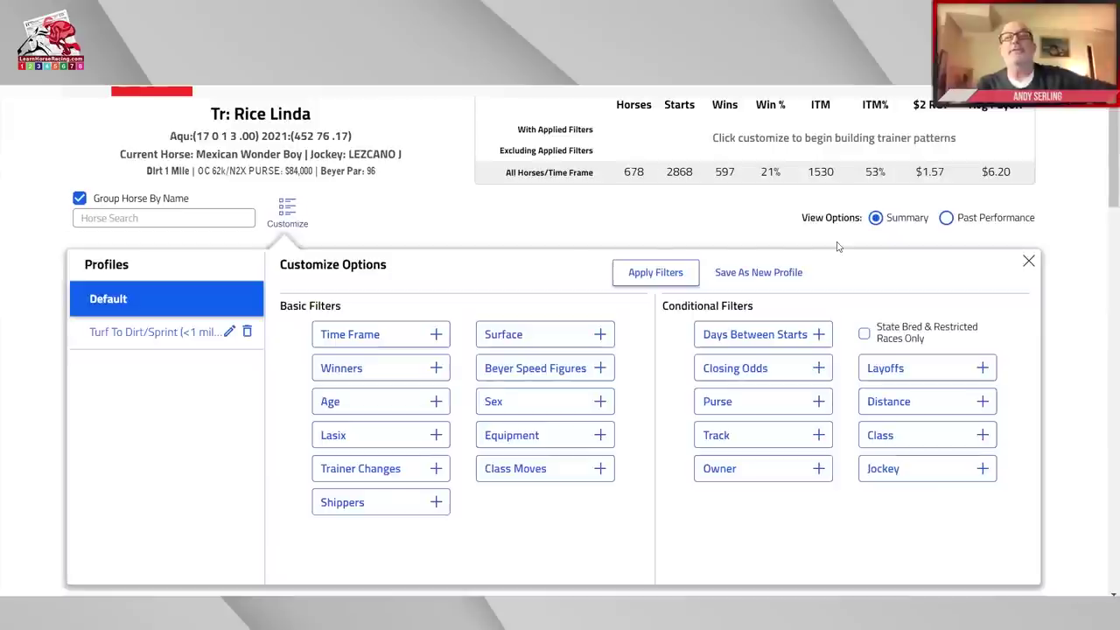
scroll(1102, 208, down, 1)
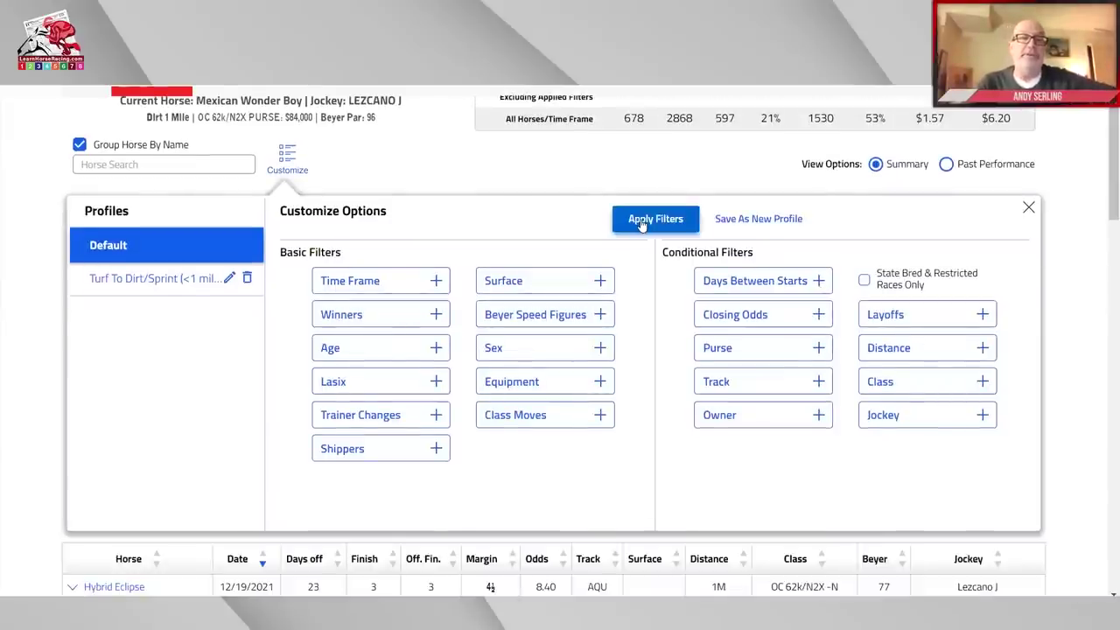
click(502, 282)
click(511, 366)
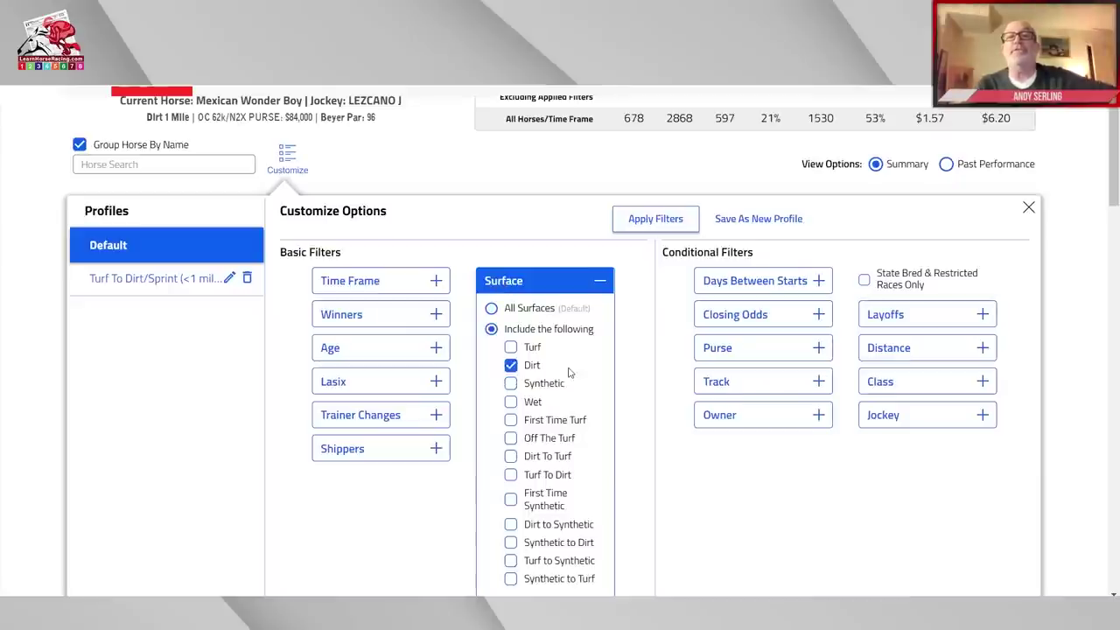
Add the First After Claimed By trainer change and the Routes (>=7f; 2 turns) distance, and apply the filters.
click(365, 427)
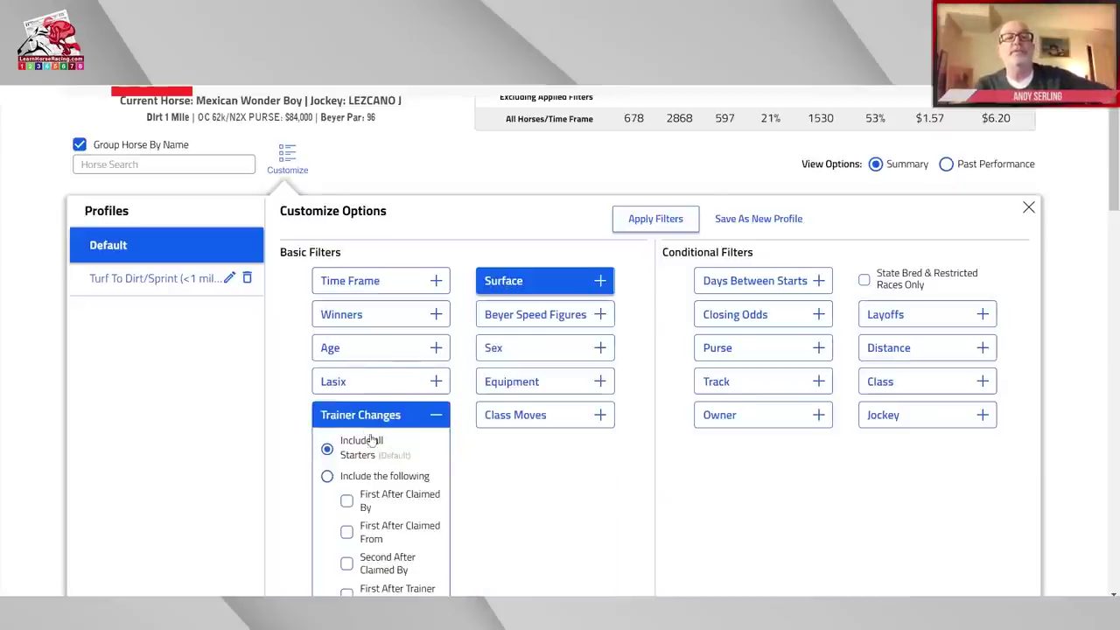
click(347, 500)
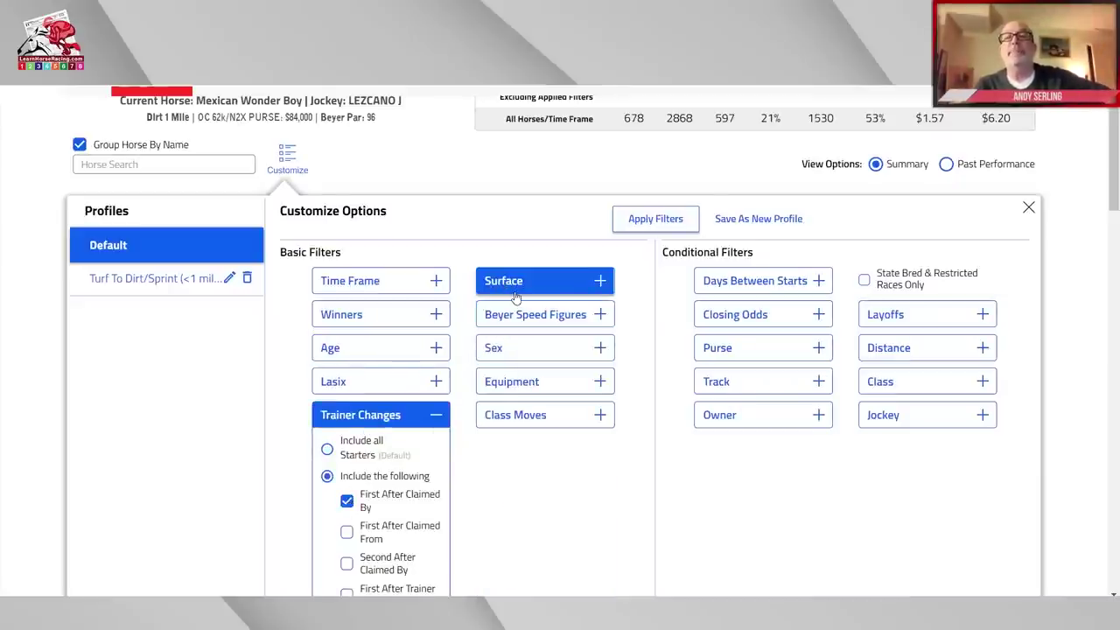
click(886, 363)
click(873, 433)
click(655, 218)
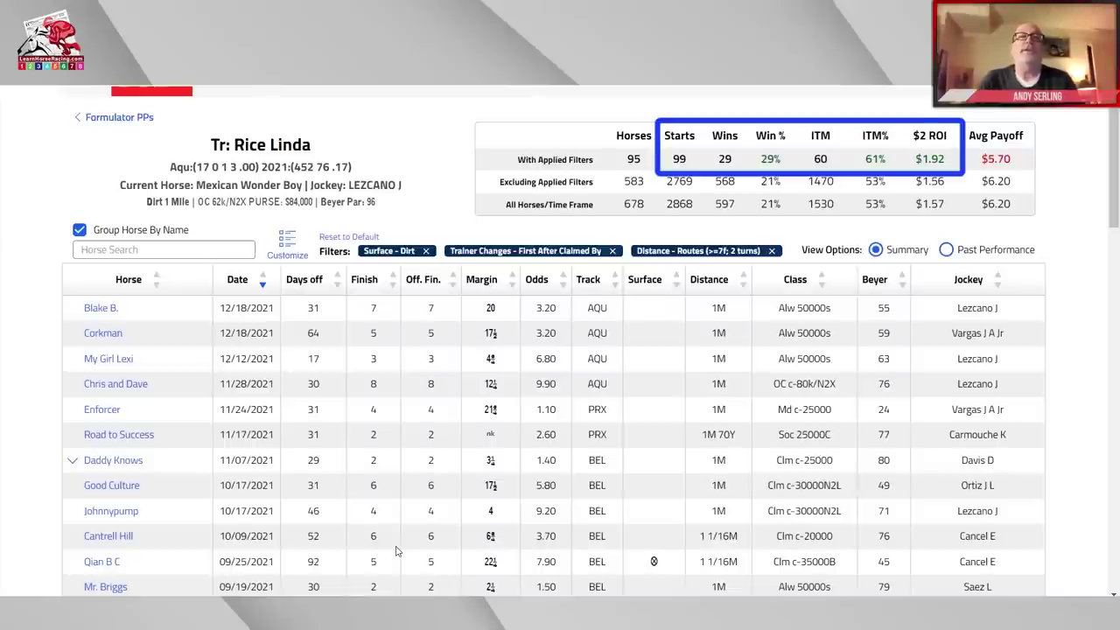
Return to the Formulator past performances for Race 6 and open the record of Parsimony's trainer.
click(113, 120)
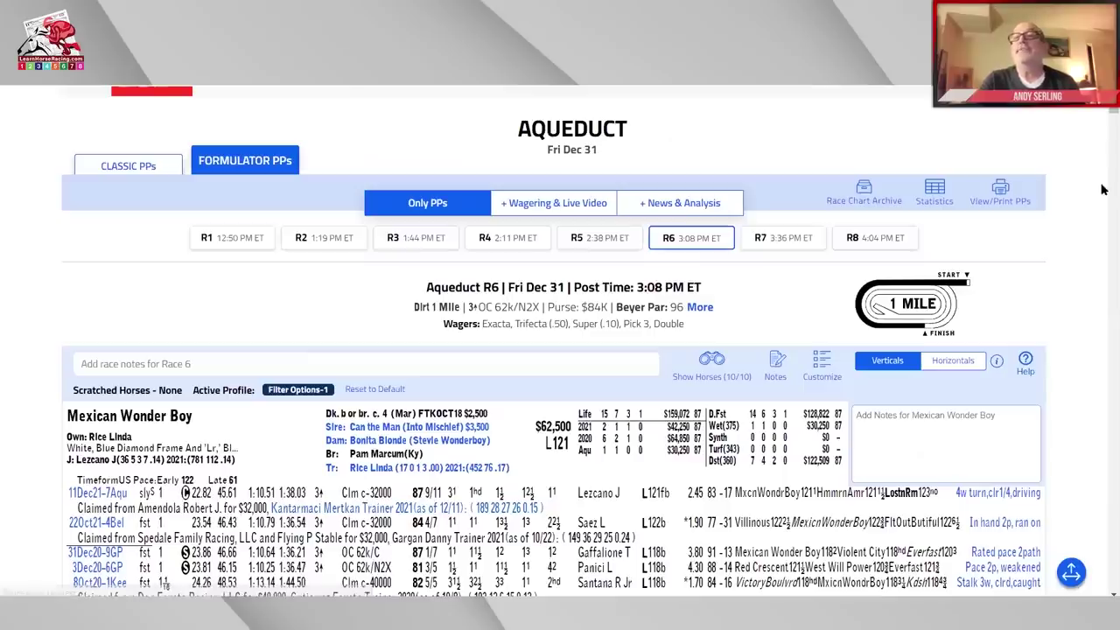
scroll(1102, 162, down, 3)
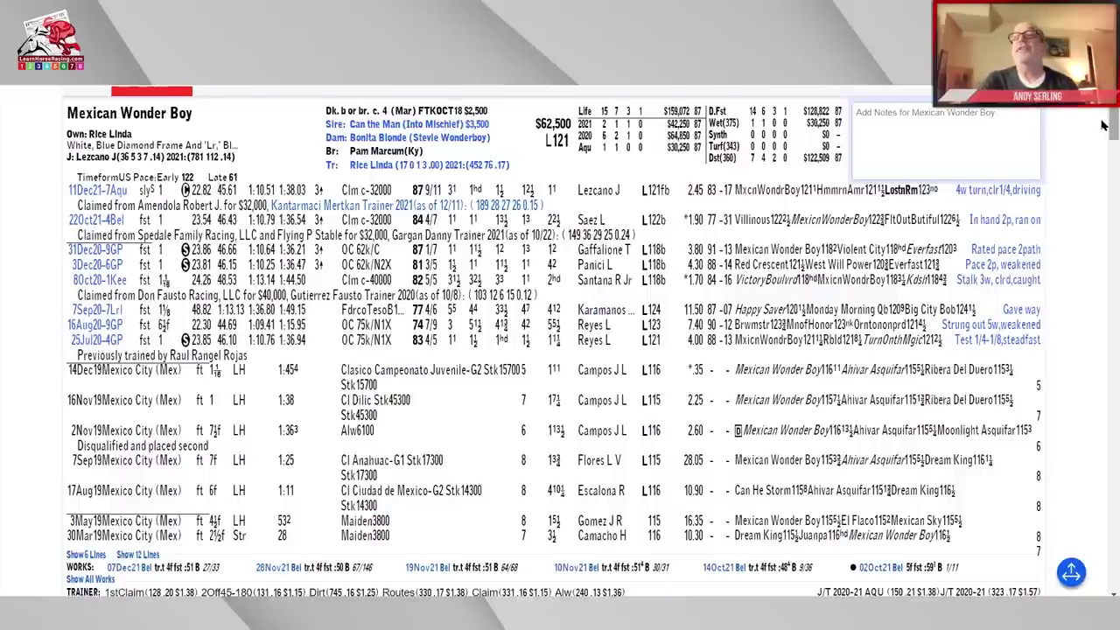
drag(1102, 126, 1103, 375)
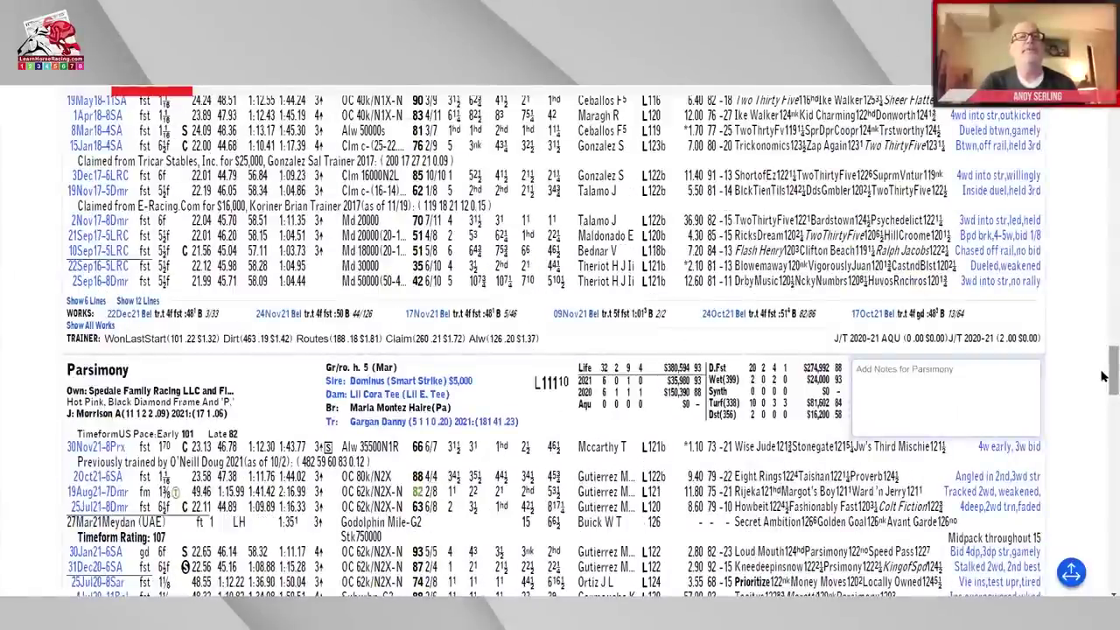
scroll(368, 435, up, 1)
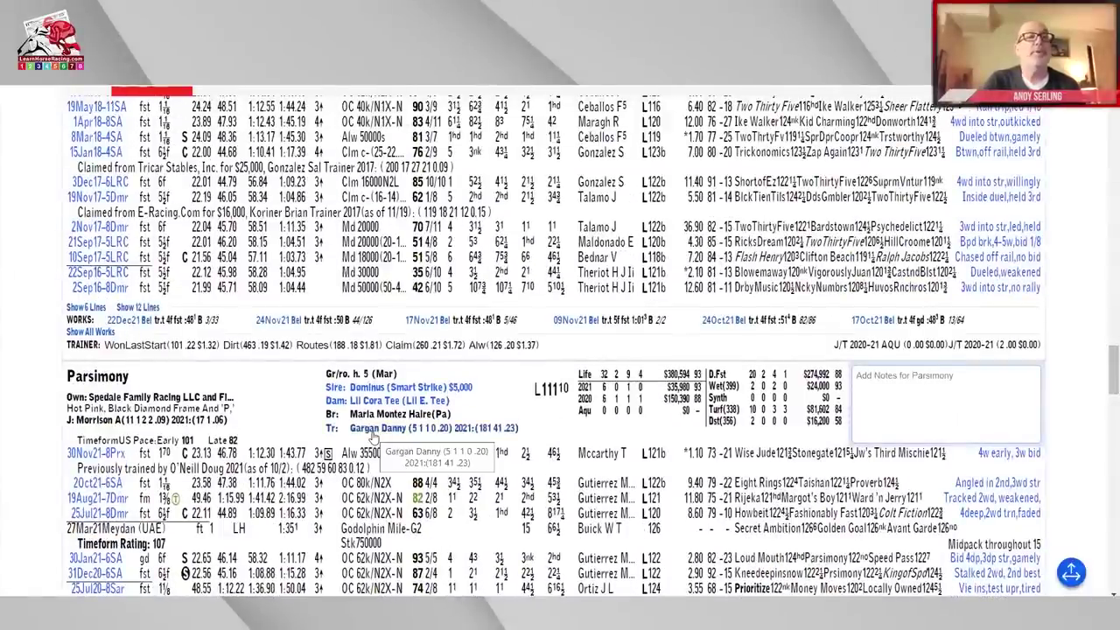
click(373, 432)
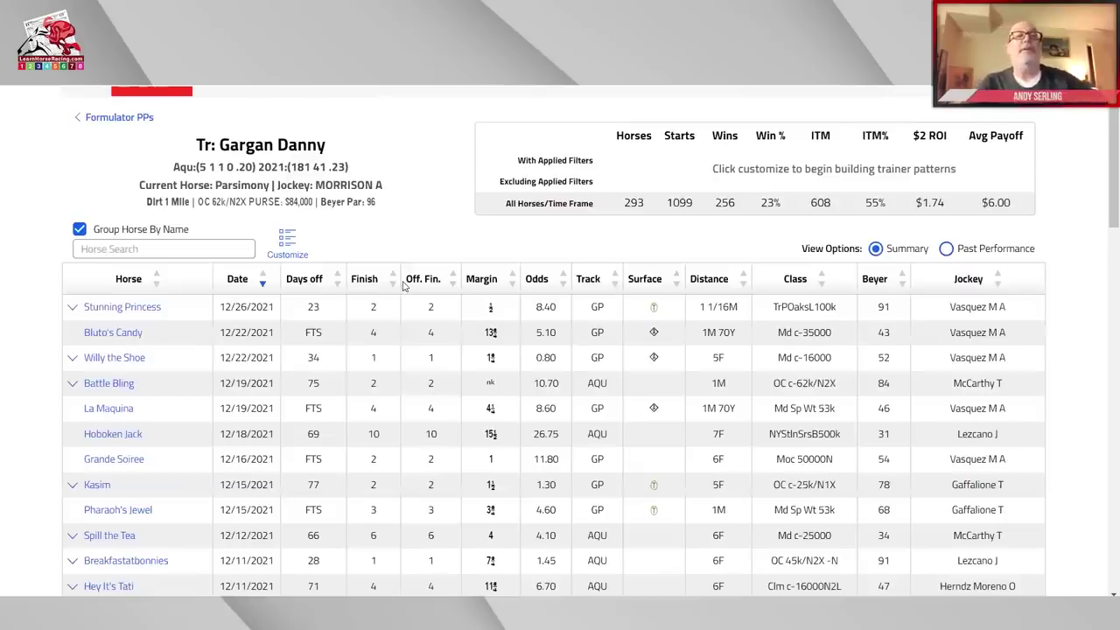
Filter the starts of Parsimony's trainer by Dirt surface and the First After Claimed From trainer change.
click(289, 248)
click(508, 365)
click(511, 449)
click(418, 508)
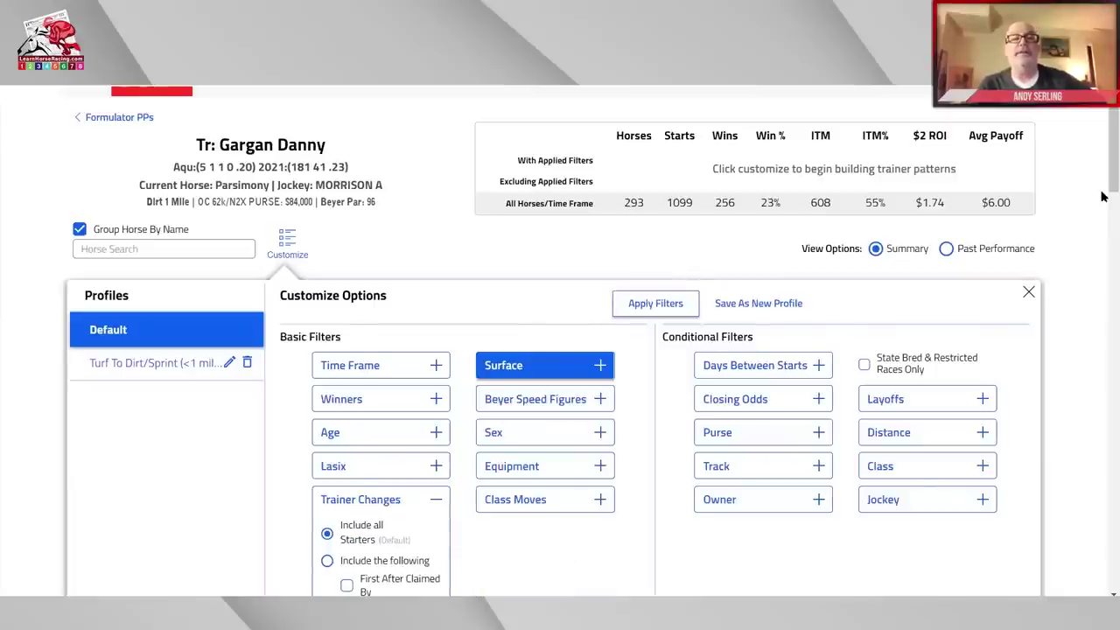
scroll(361, 495, down, 3)
click(347, 494)
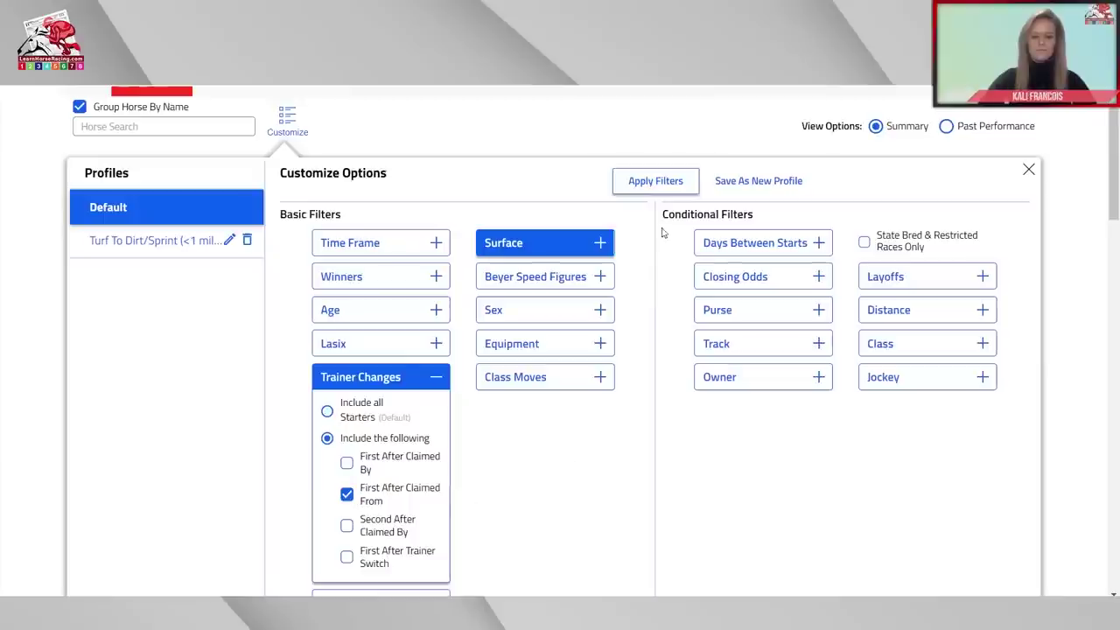
click(657, 189)
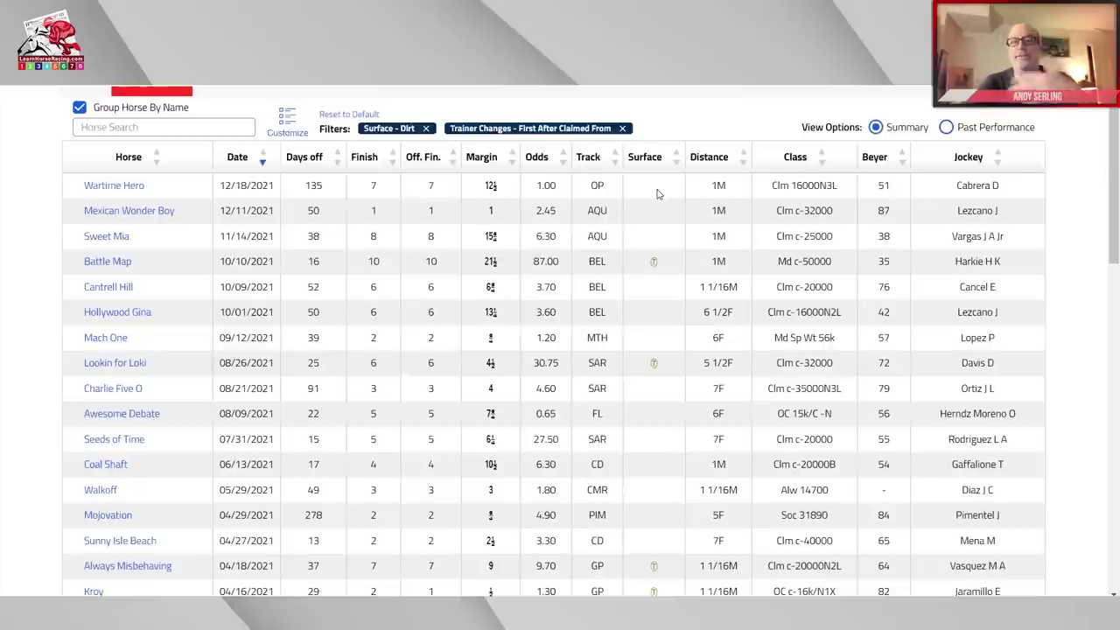
scroll(1104, 113, up, 2)
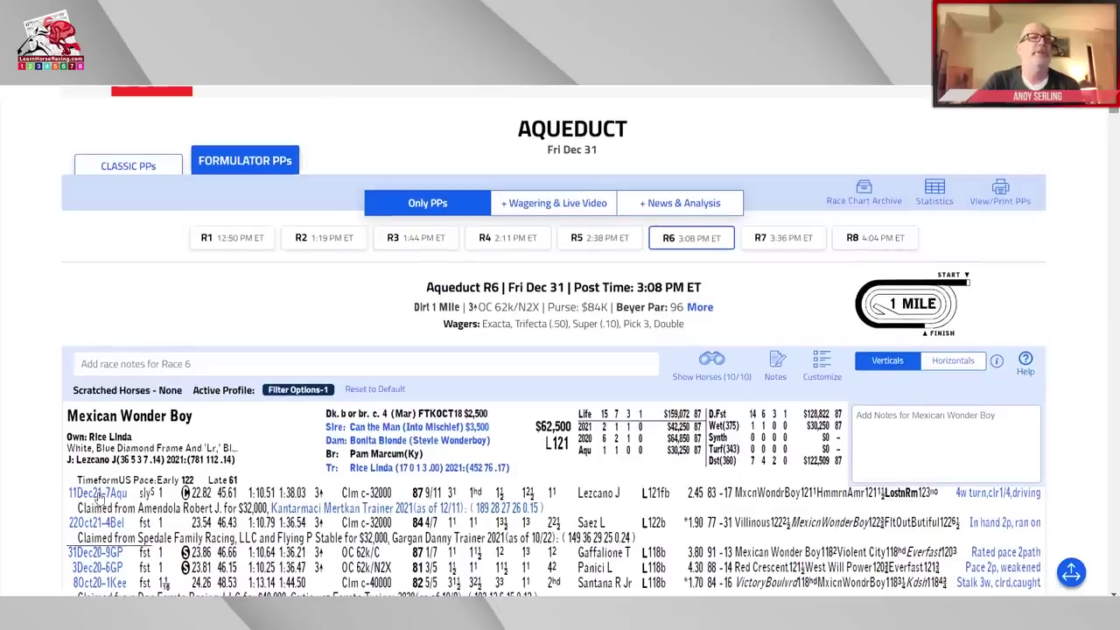
Open the chart of Mexican Wonder Boy's 11Dec21 Aqueduct race 7 and examine its payoffs and finishing order.
click(96, 494)
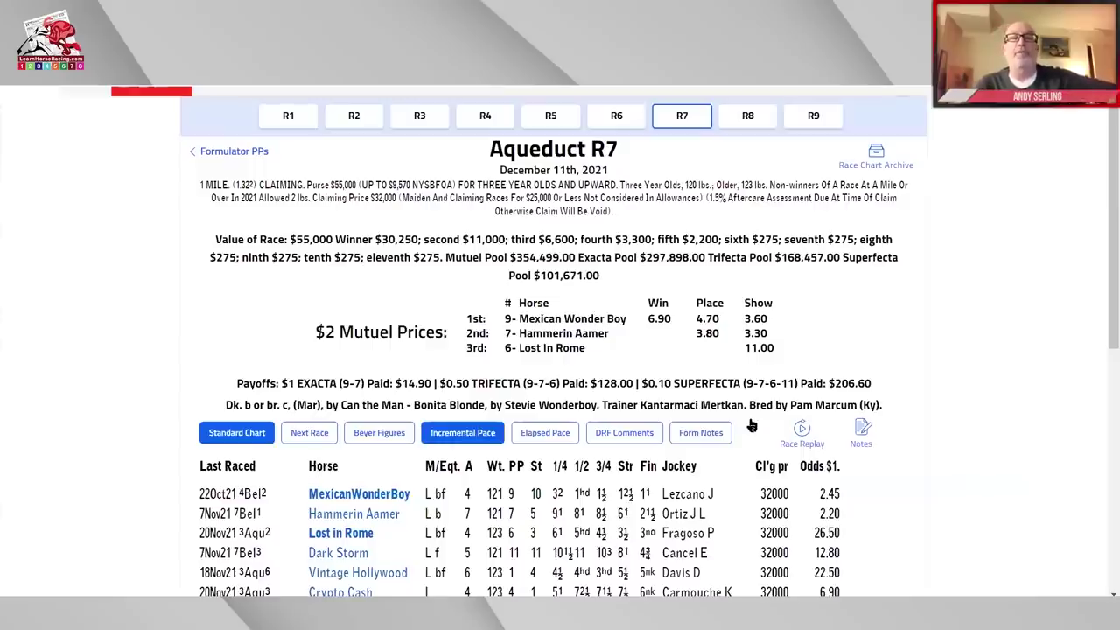
scroll(1103, 284, down, 1)
scroll(1102, 284, down, 3)
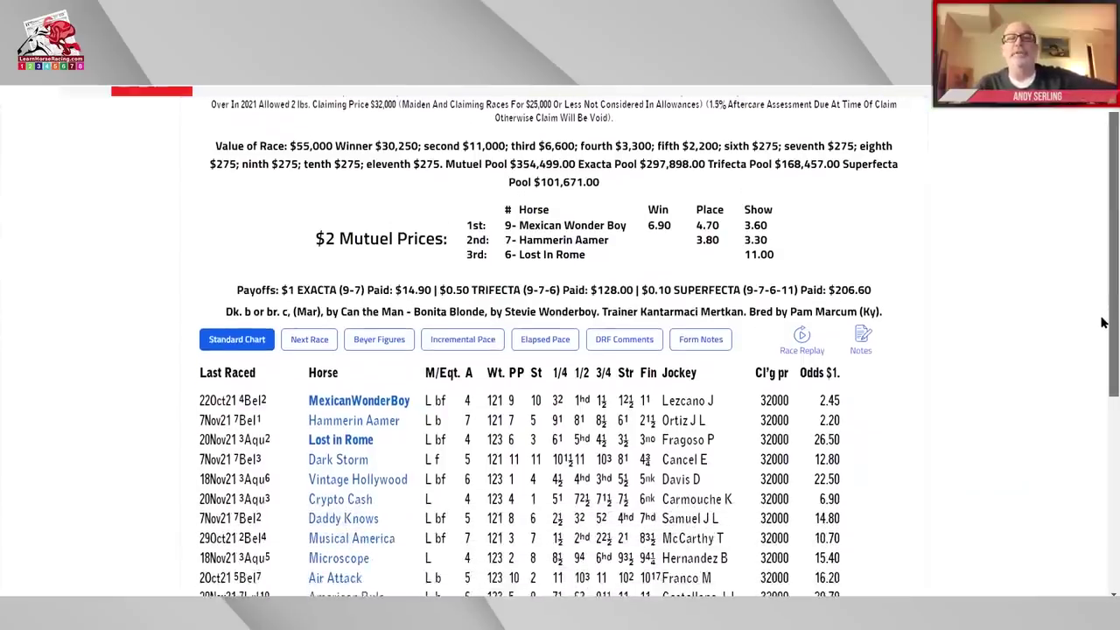
scroll(1102, 350, down, 1)
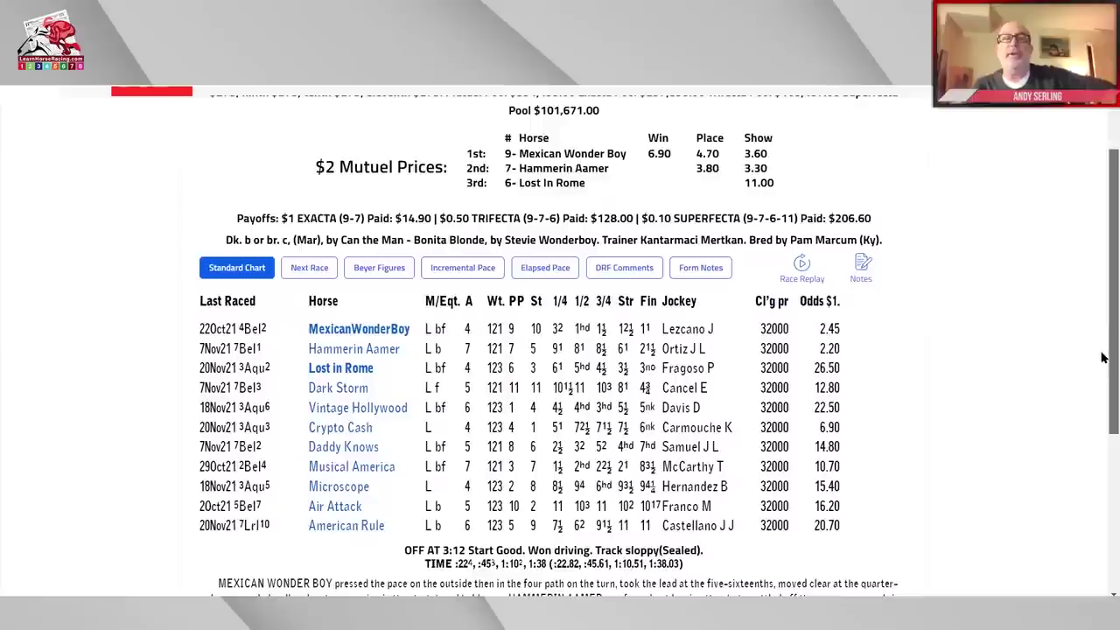
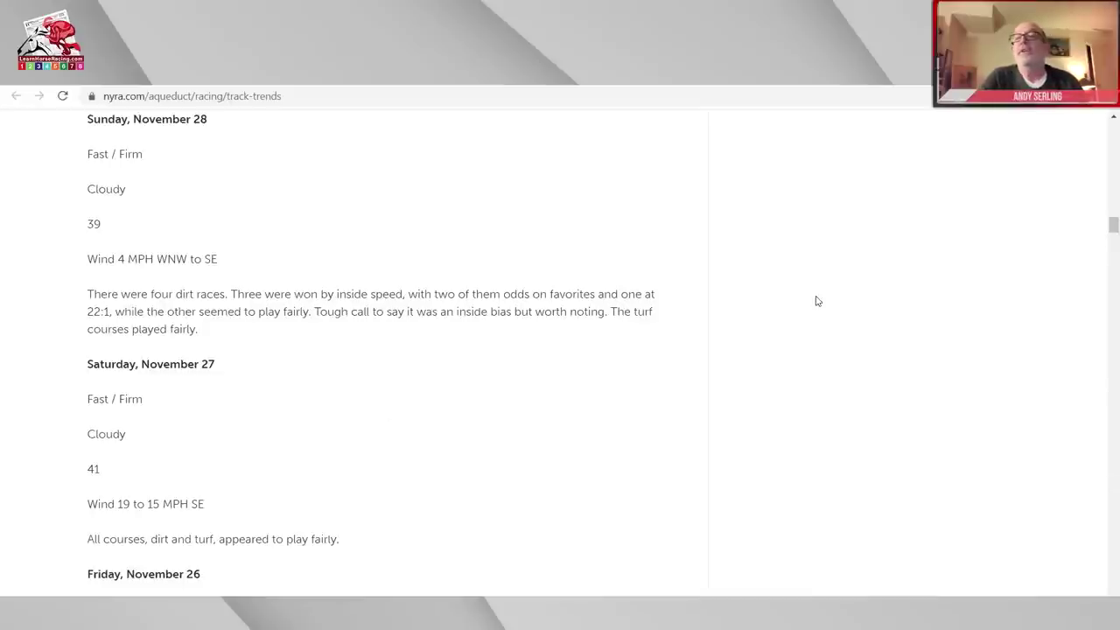
Switch to the DRF Formulator past performances and open the record of Untreated's trainer.
key(ctrl+Tab)
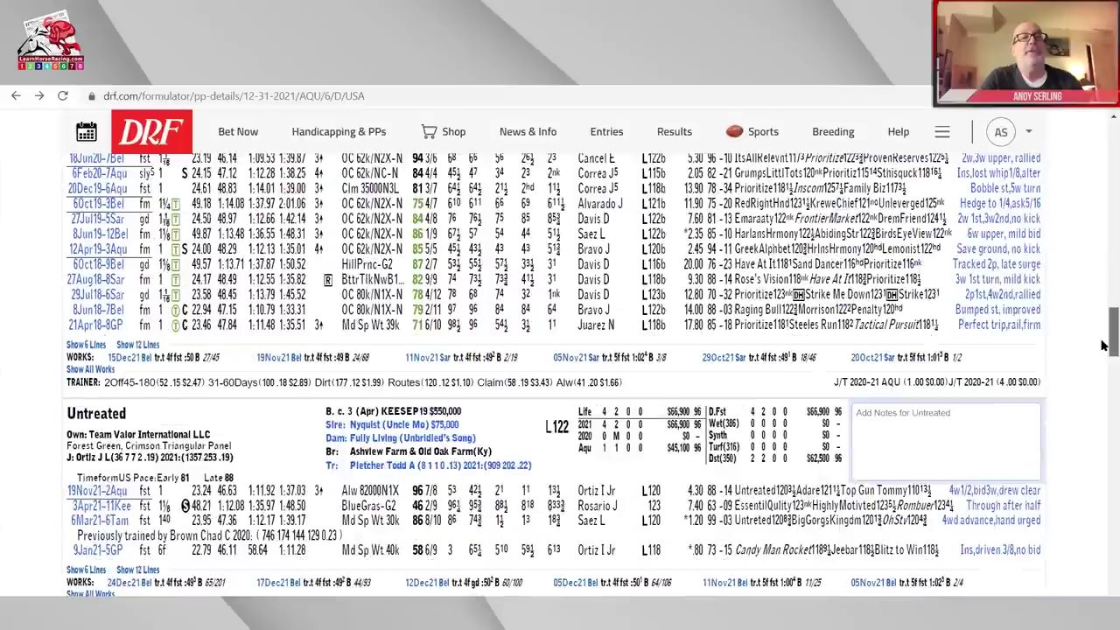
scroll(1103, 341, down, 1)
scroll(1103, 346, up, 1)
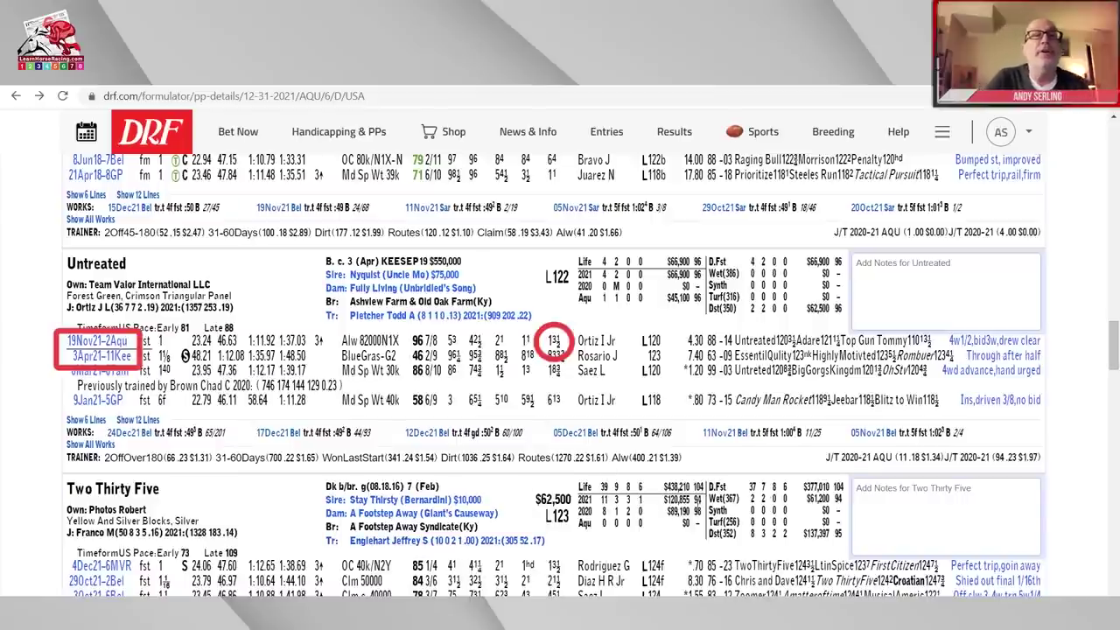
click(365, 316)
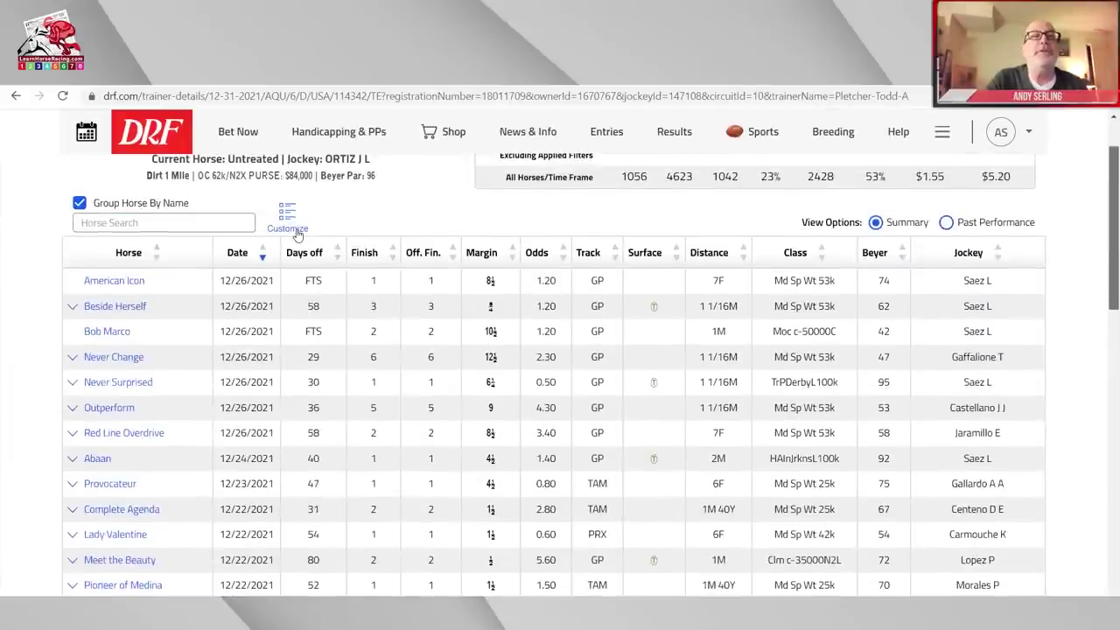
Restrict the starts of Untreated's trainer to horses that were Winner Last Out and to the Dirt surface.
click(290, 223)
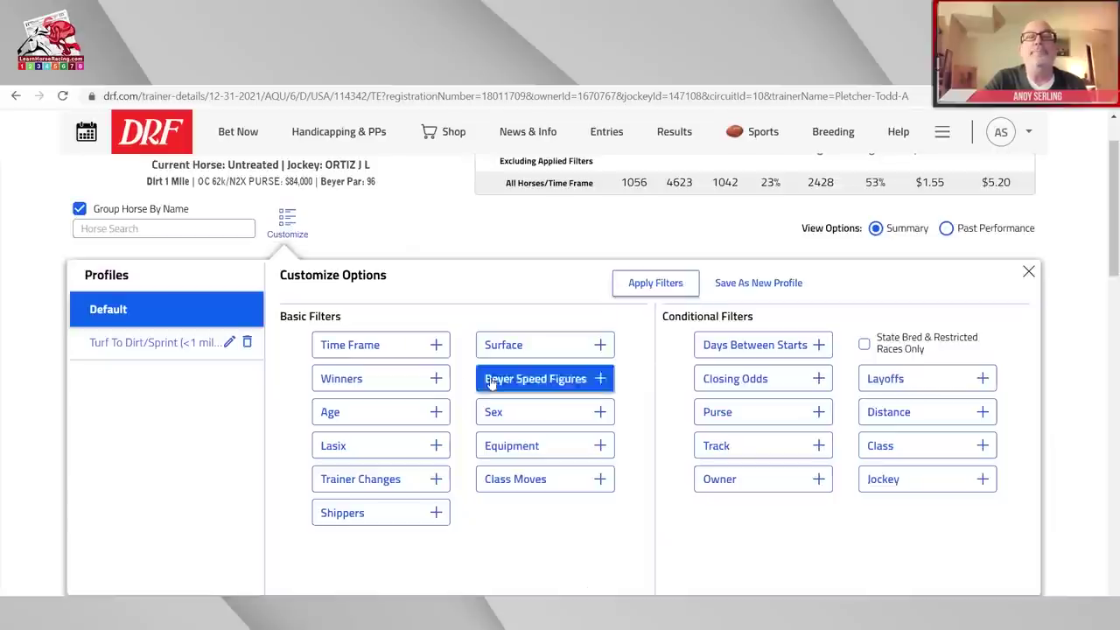
click(379, 384)
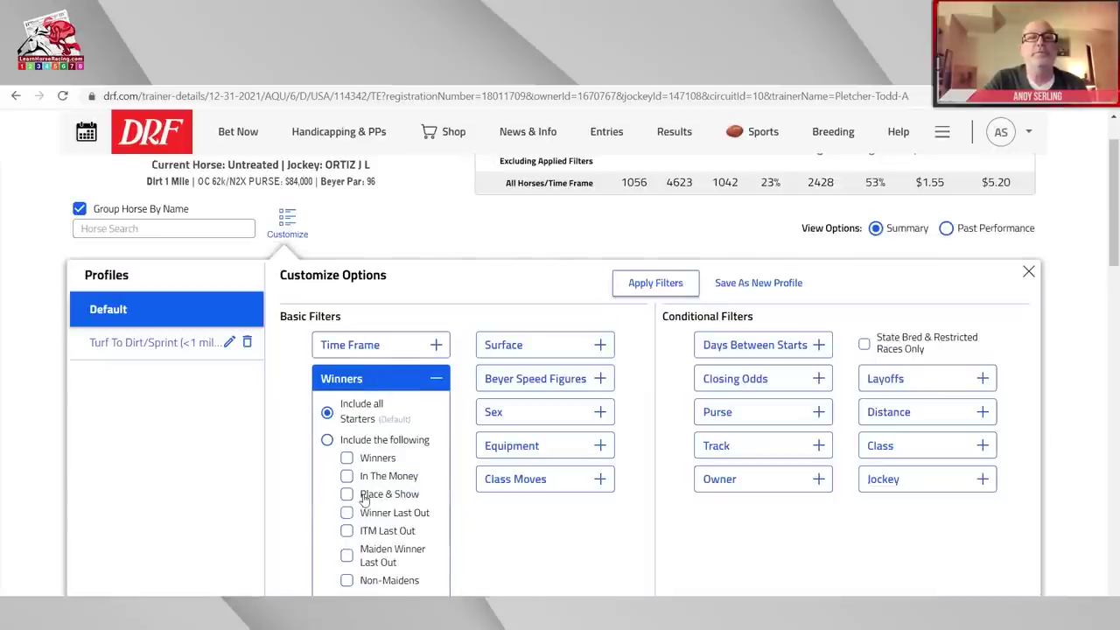
click(511, 345)
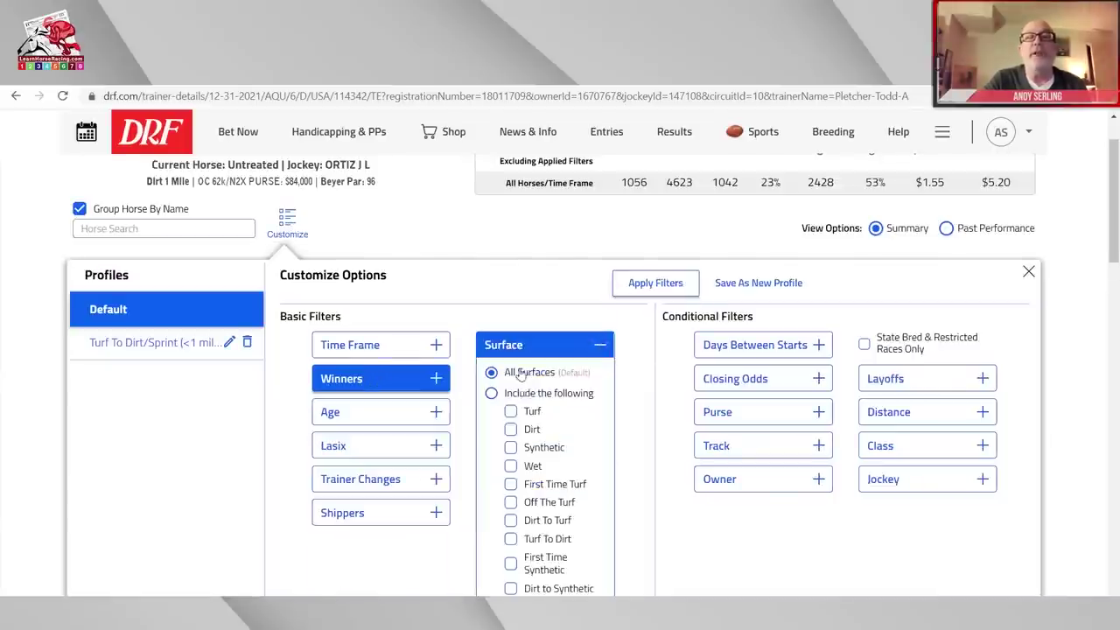
click(511, 429)
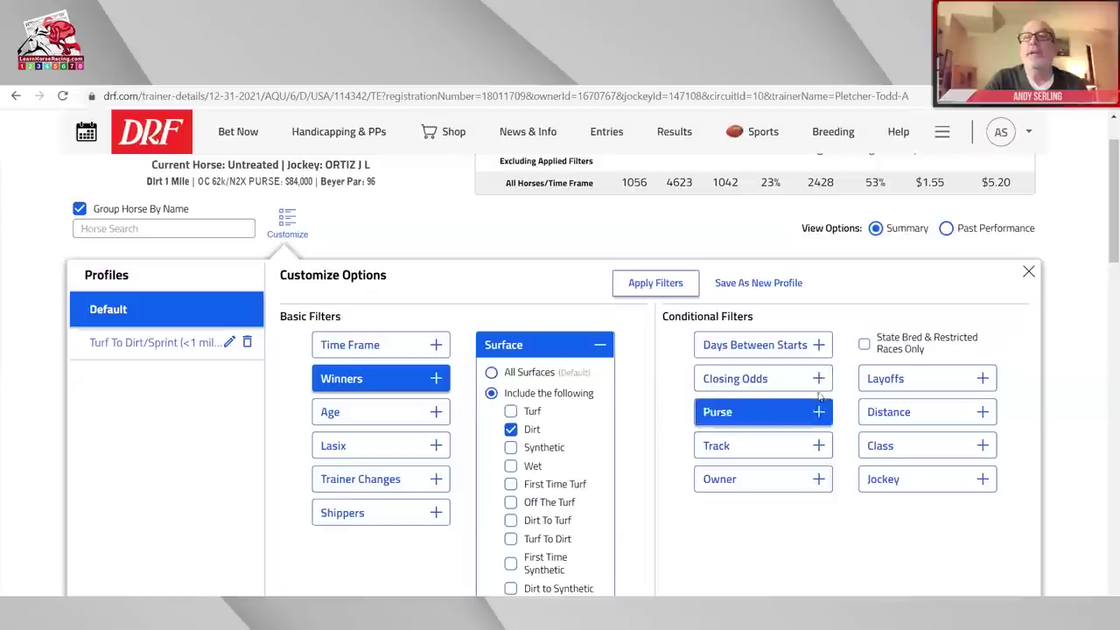
Add a layoff filter for the 2nd start after 150 to 270 days and apply the trainer filters.
click(879, 387)
click(874, 459)
click(912, 476)
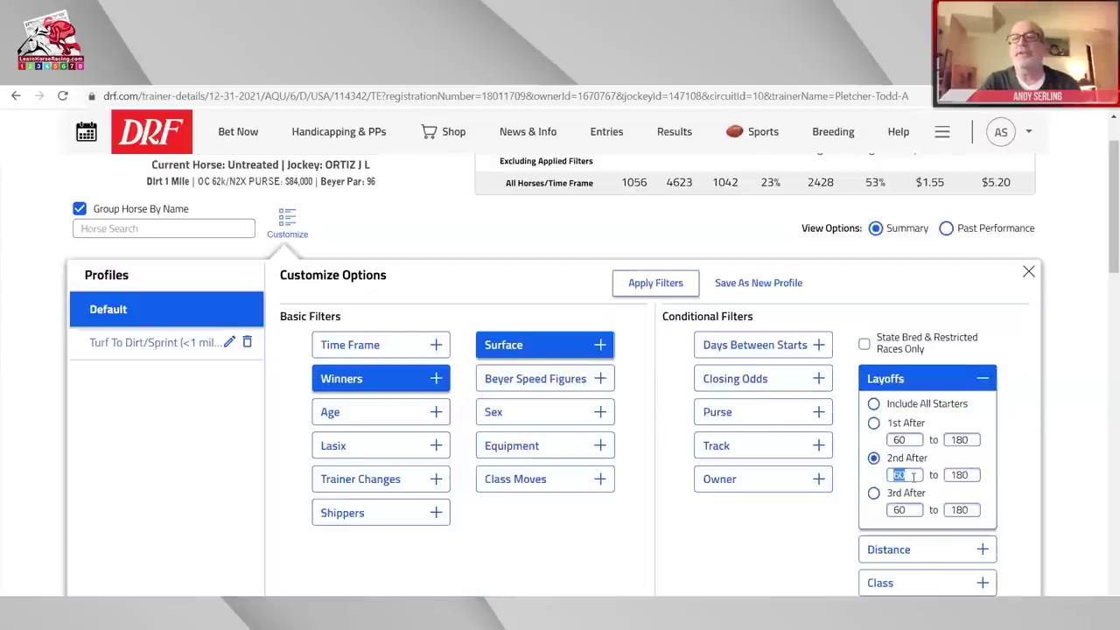
double_click(912, 476)
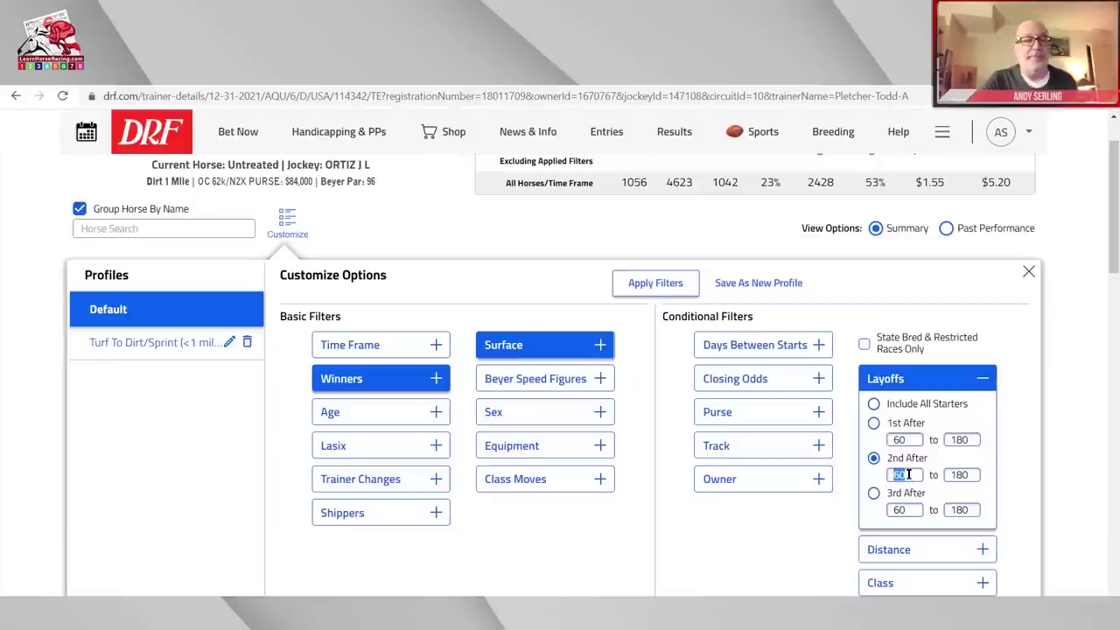
text(15)
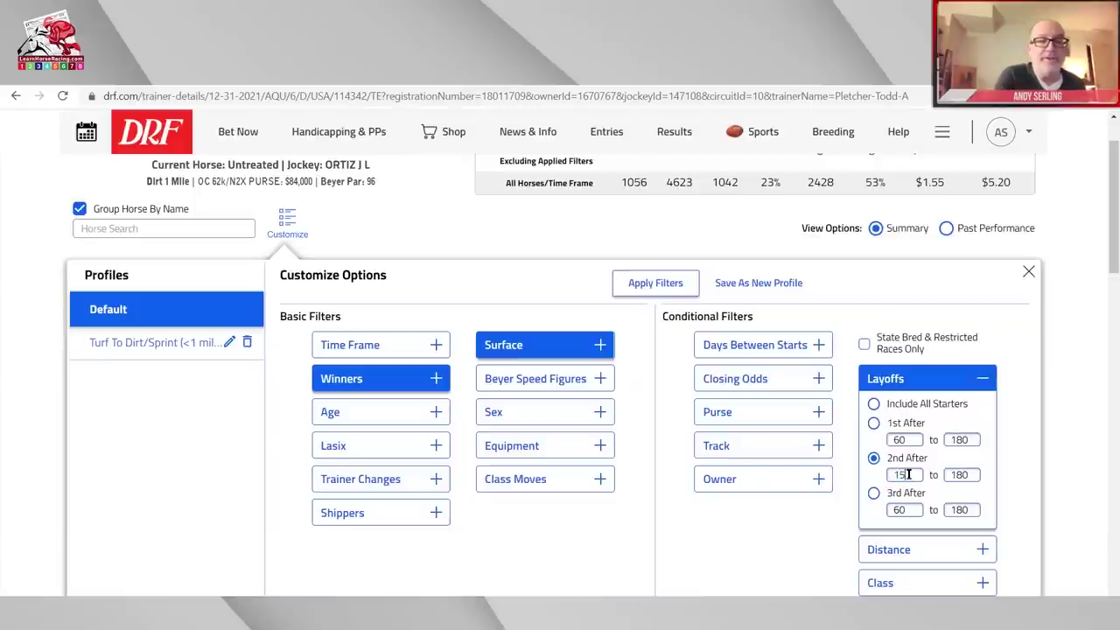
text(0)
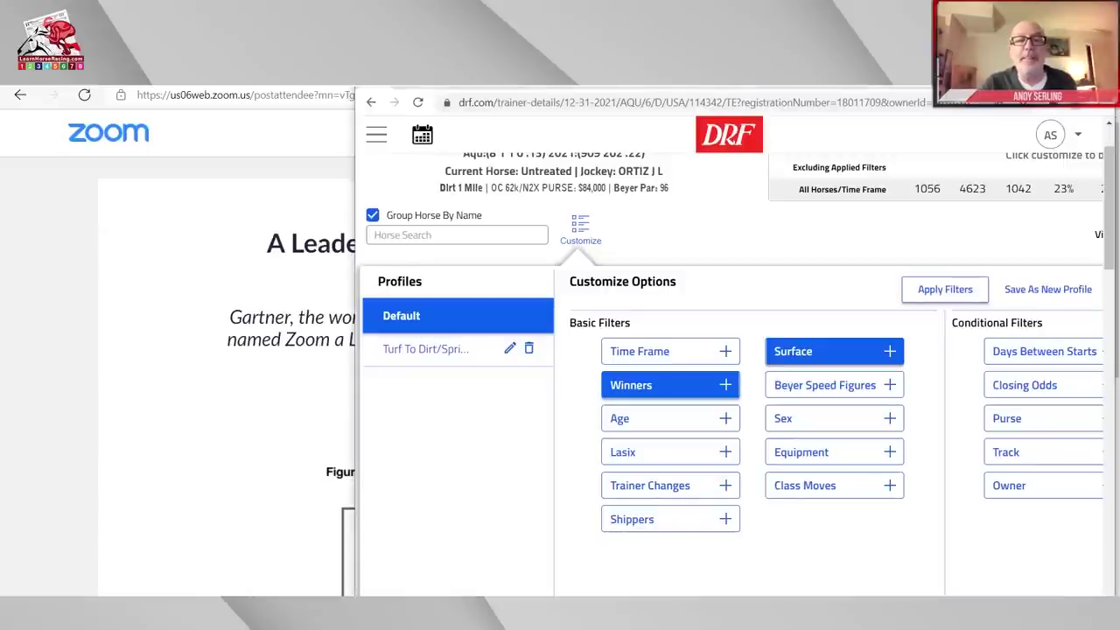
scroll(730, 429, right, 5)
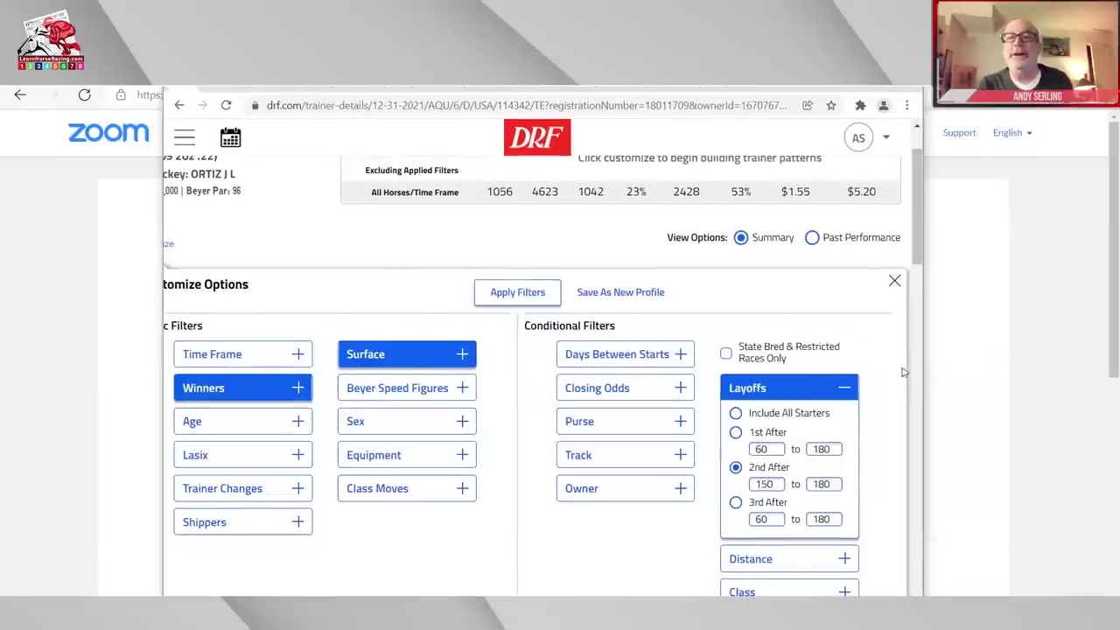
double_click(823, 484)
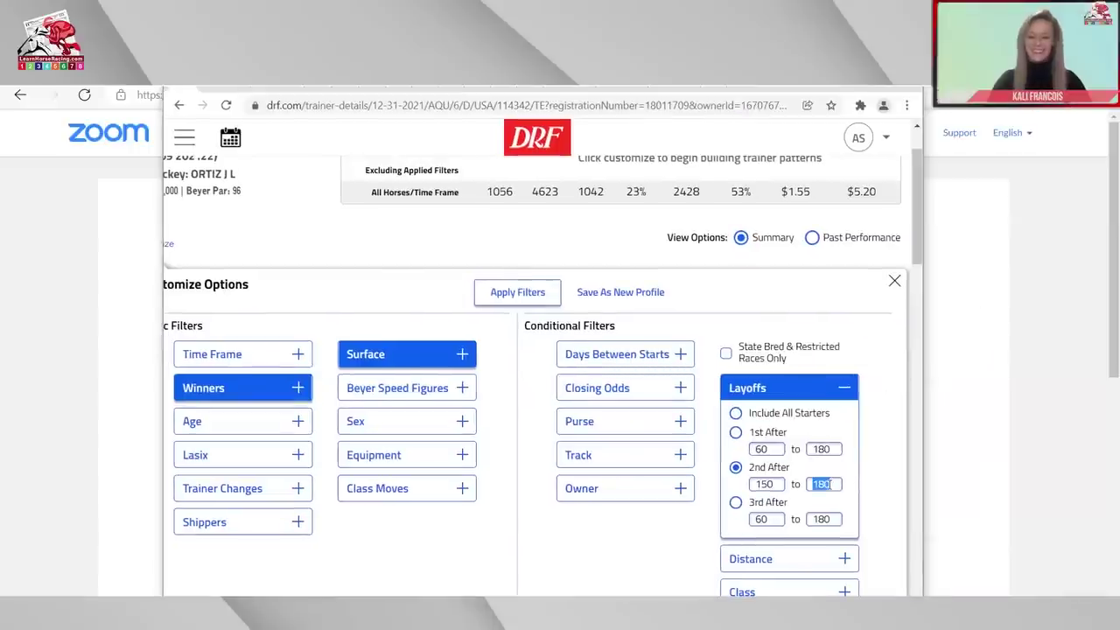
text(270)
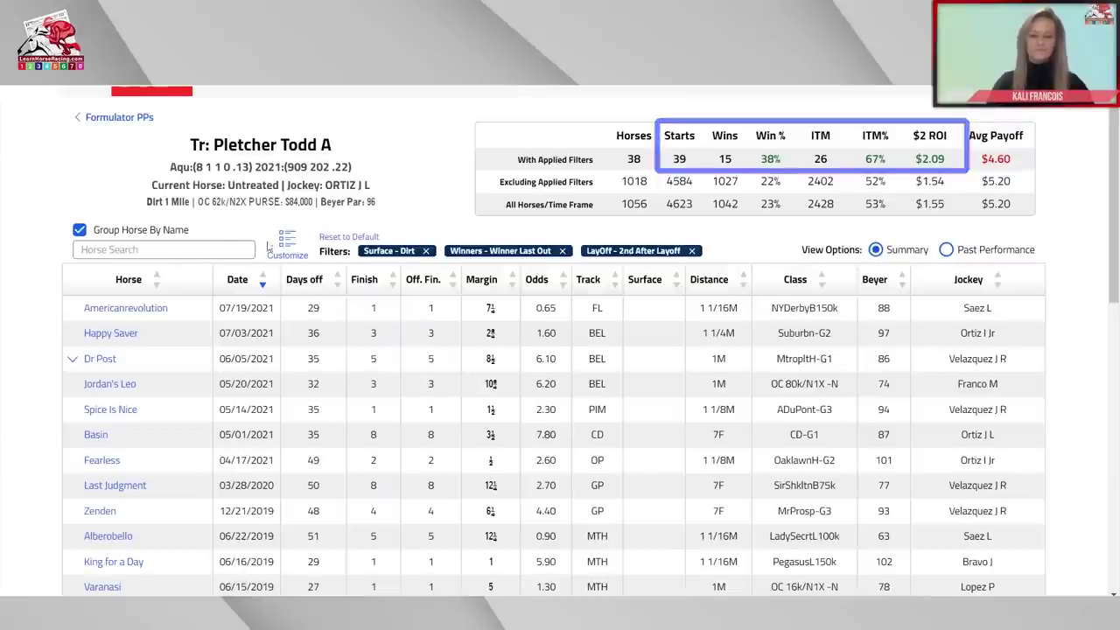
Add the Routes (>=7f; 2 turns) distance filter to the trainer's starts and apply it.
click(284, 246)
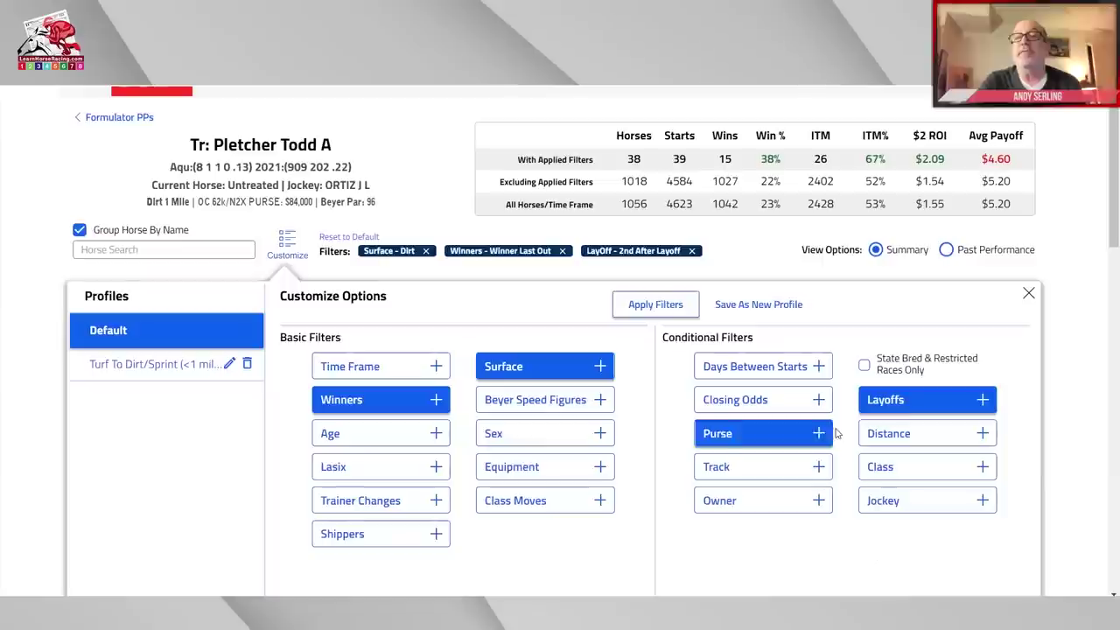
click(882, 435)
click(874, 519)
click(636, 308)
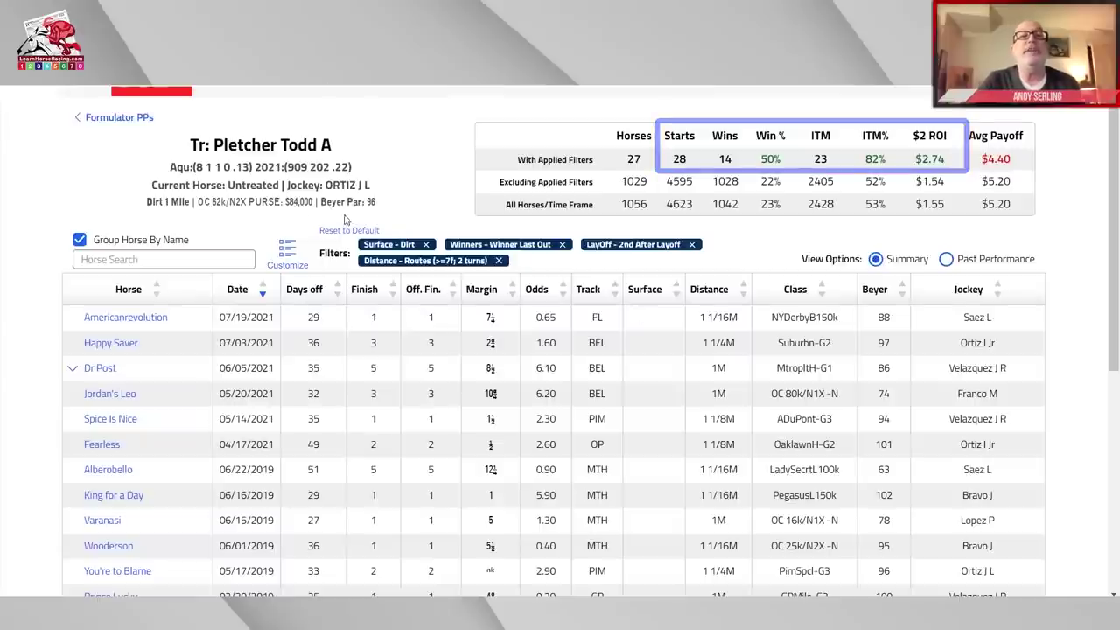
Limit the filtered trainer starts to tracks on today's circuit and apply the filter.
click(290, 251)
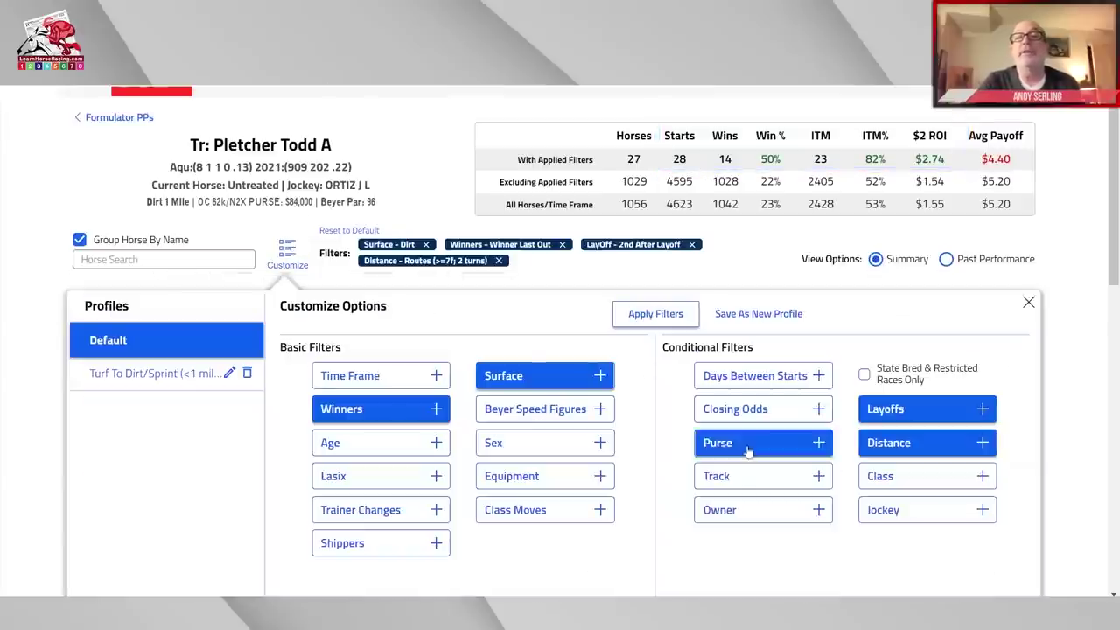
click(738, 476)
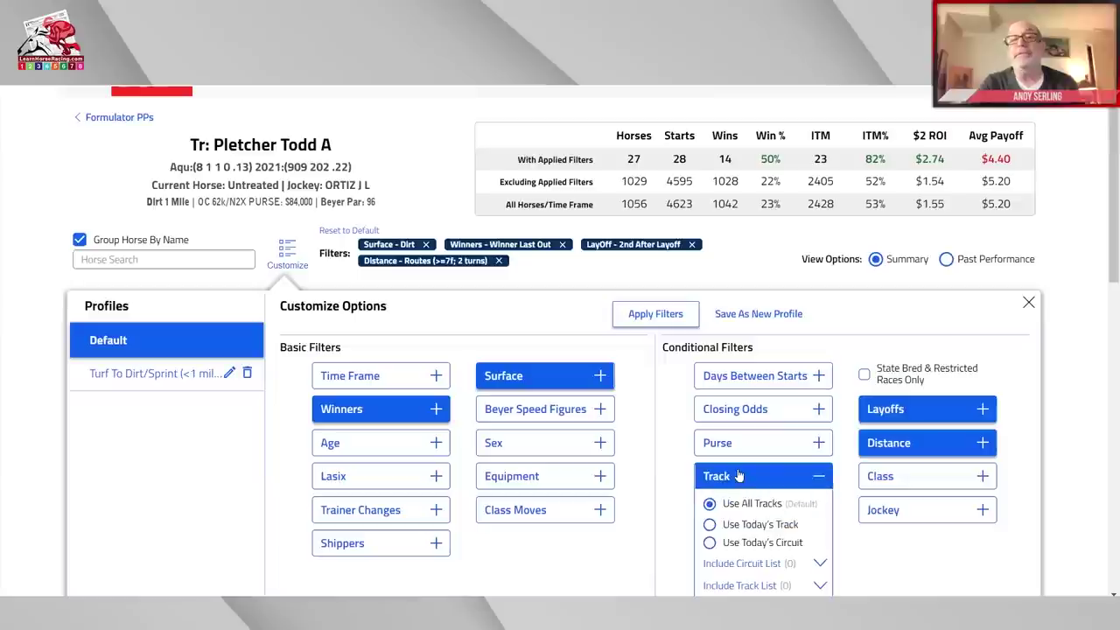
click(709, 543)
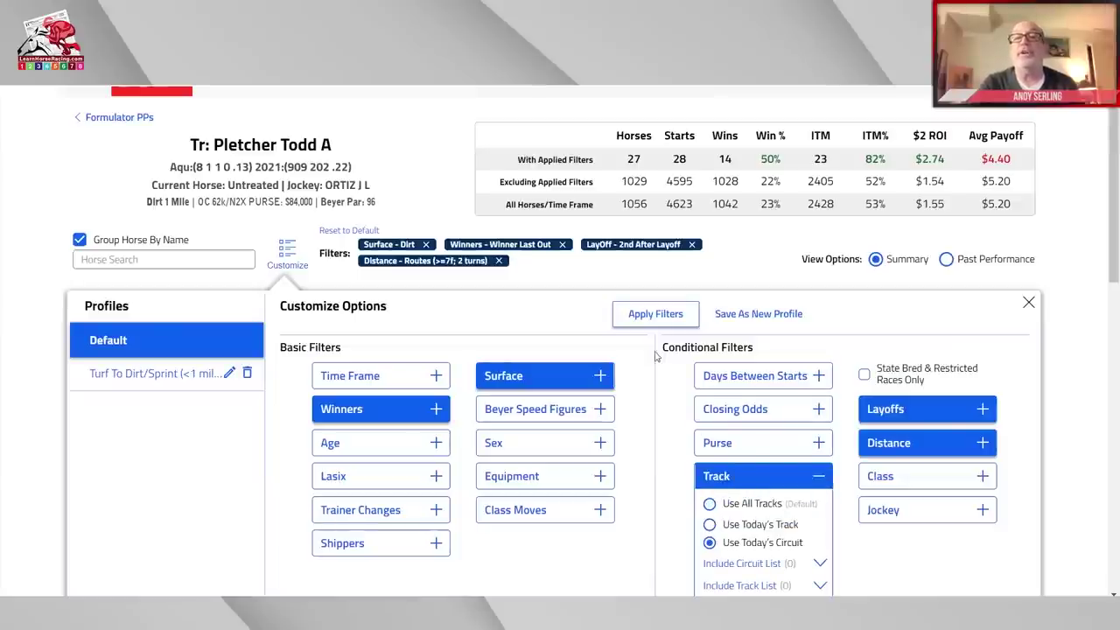
click(655, 315)
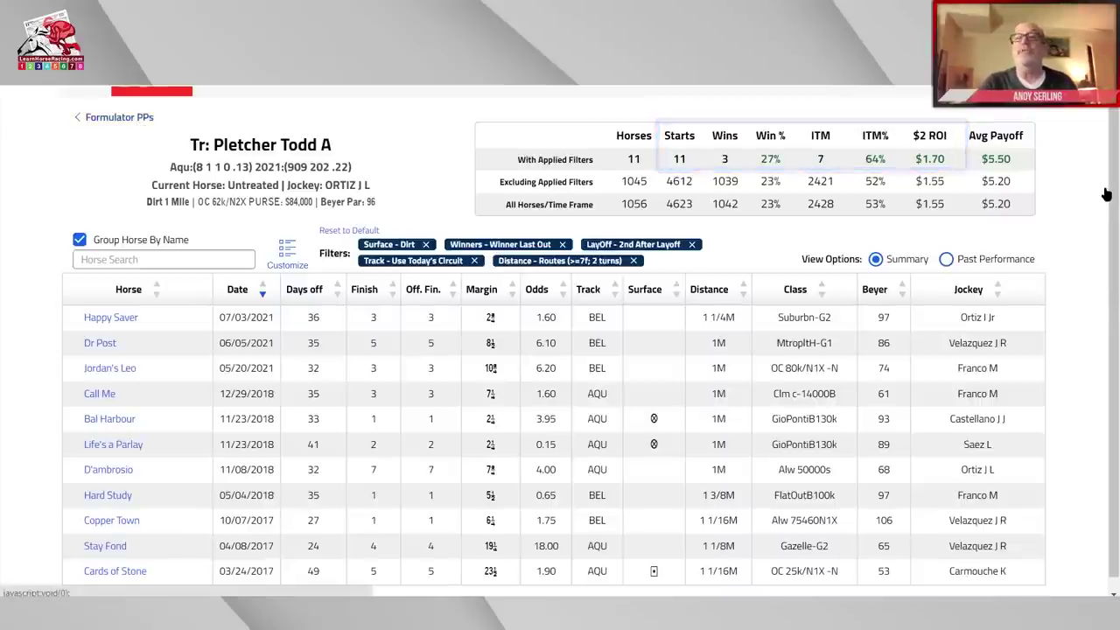
Look through the past performances of Race 6 and open the chart of Two Thirty Five's 4Dec21 Mahoning Valley race 6.
drag(1105, 194, 1103, 311)
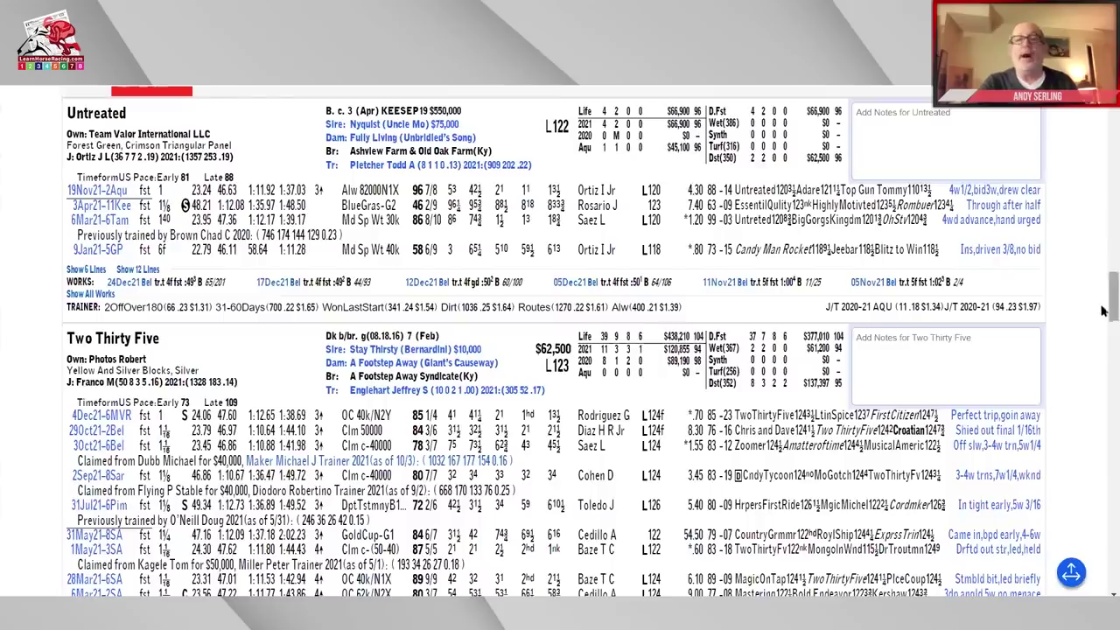
scroll(1102, 432, down, 15)
scroll(1102, 432, up, 15)
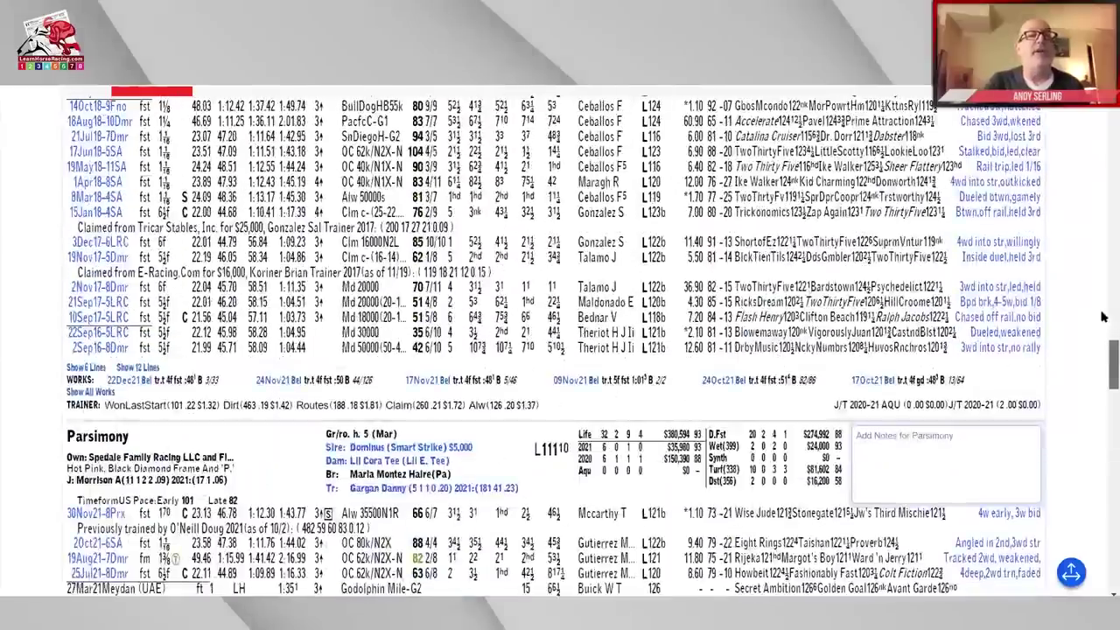
scroll(1102, 317, up, 8)
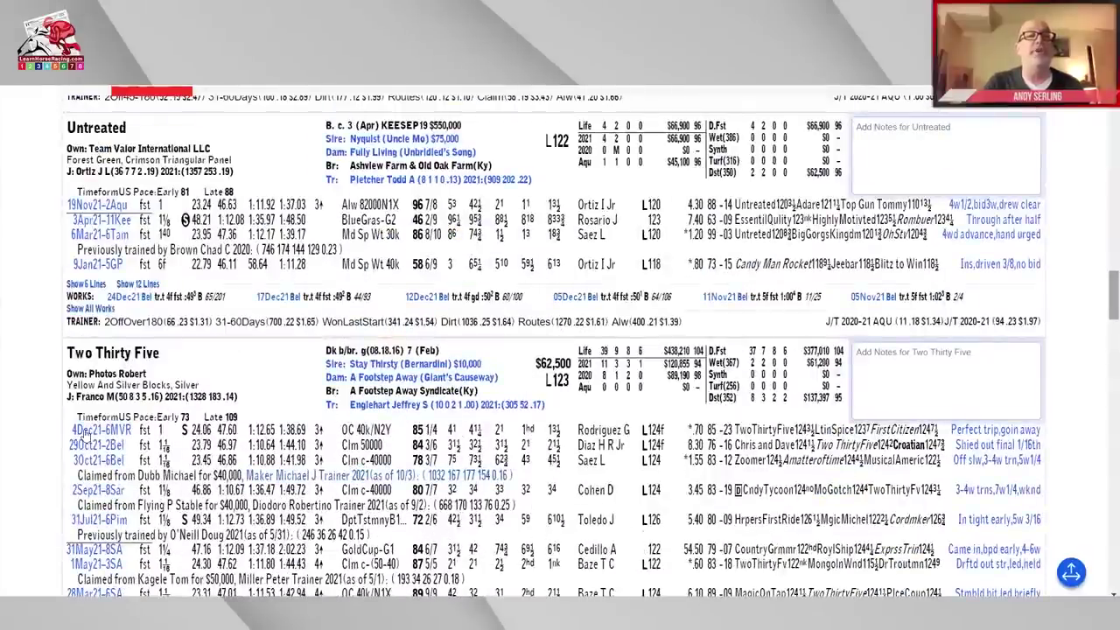
click(103, 429)
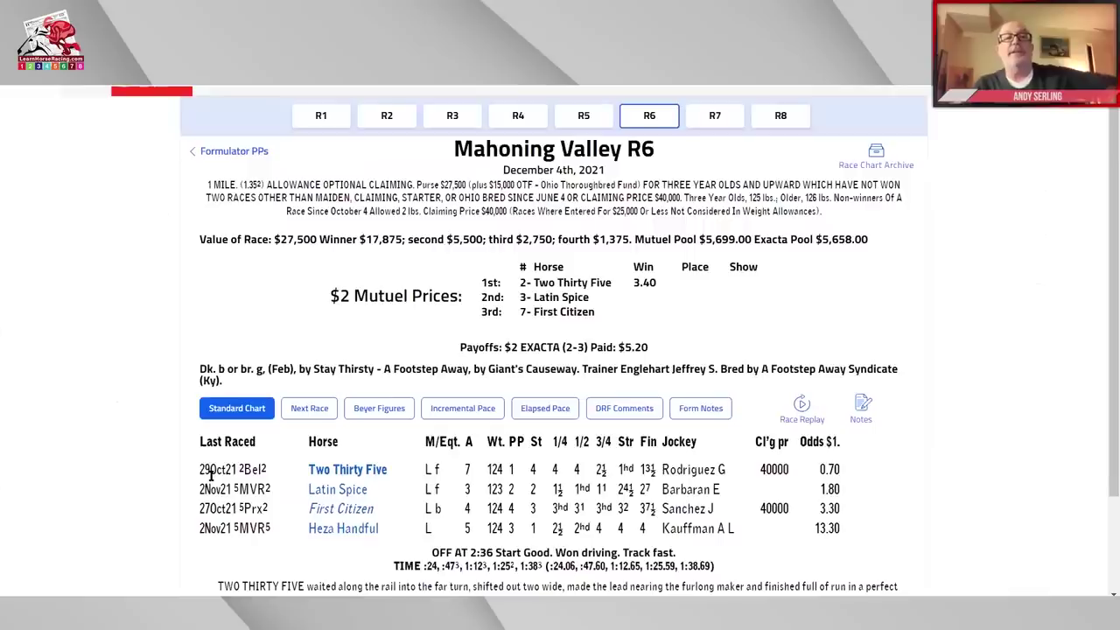